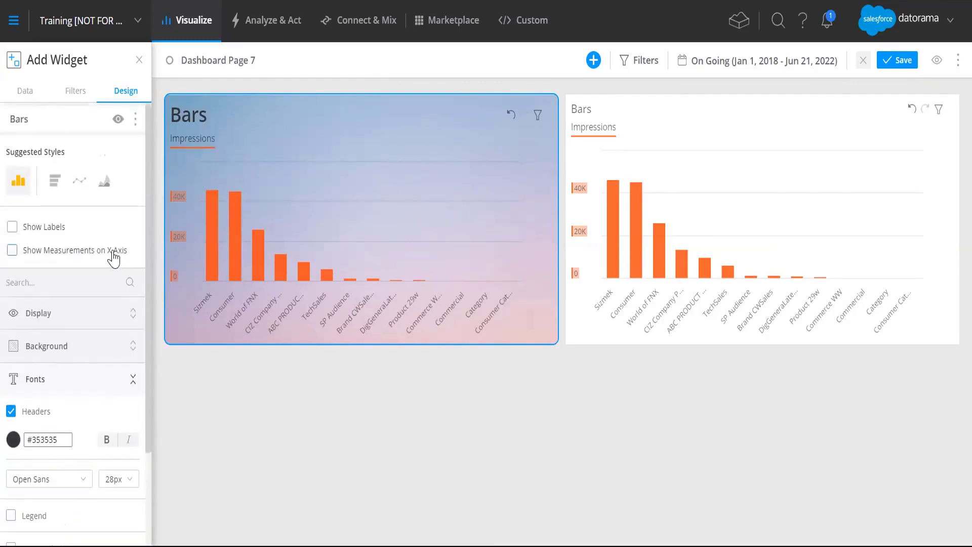
# - Show value labels on the gradient-background Bars widget and turn off its custom header font
pyautogui.click(114, 258)
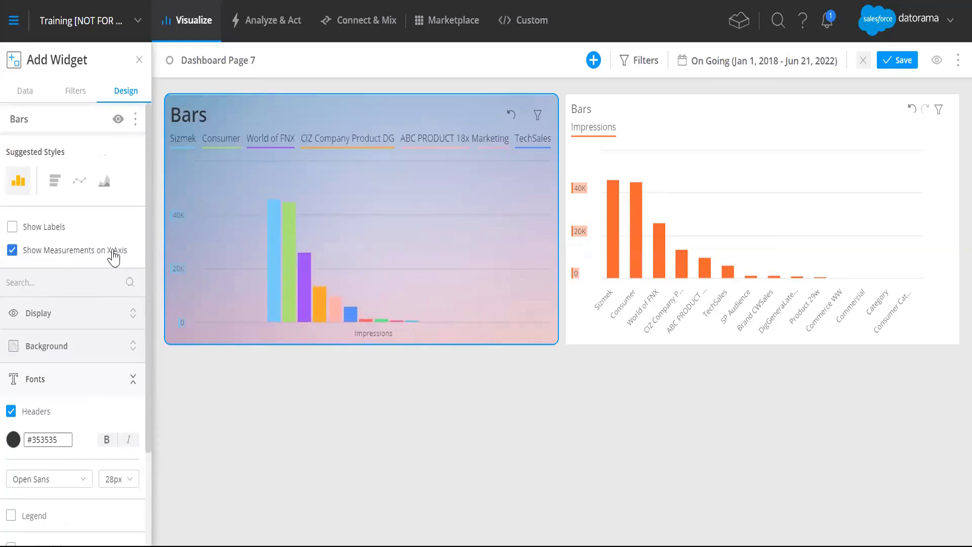
pyautogui.click(99, 258)
pyautogui.click(44, 226)
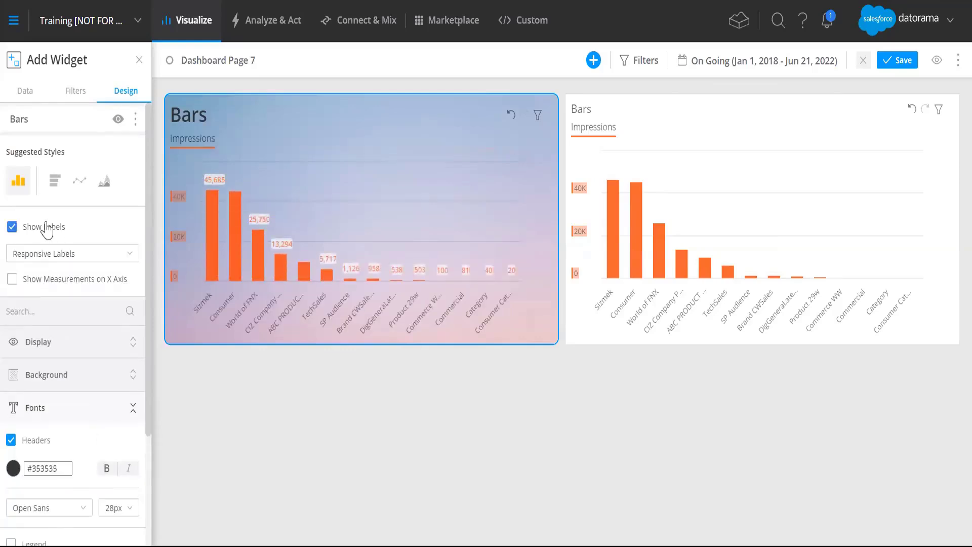
pyautogui.click(13, 441)
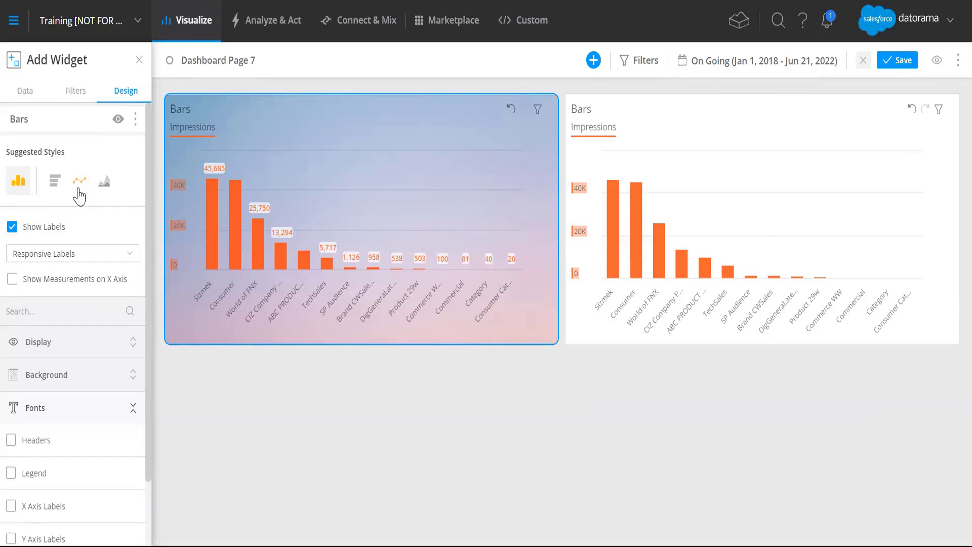
# - Try the Lines style on the gradient-background Bars widget and switch it back to vertical Bars
pyautogui.scroll(-2, 75, 197)
pyautogui.scroll(2, 75, 197)
pyautogui.click(594, 61)
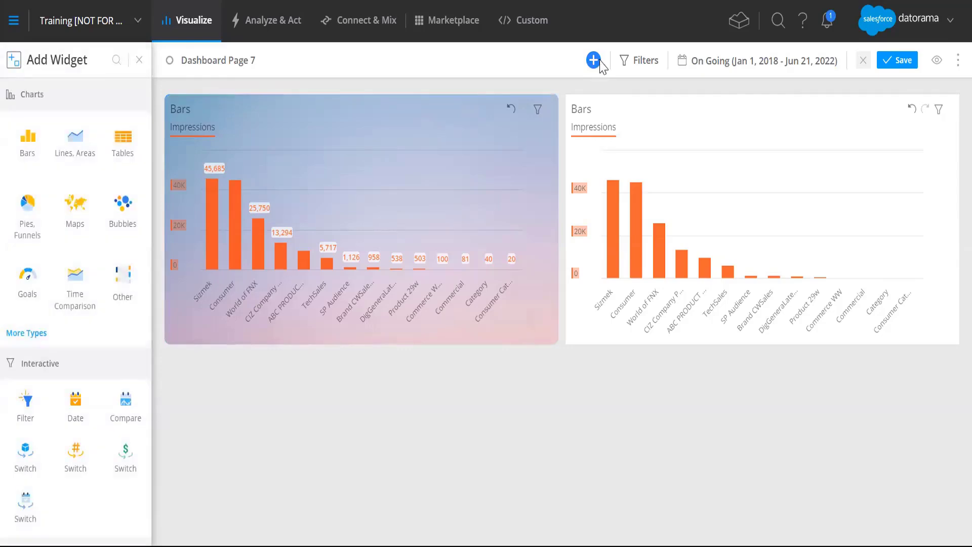
pyautogui.click(264, 105)
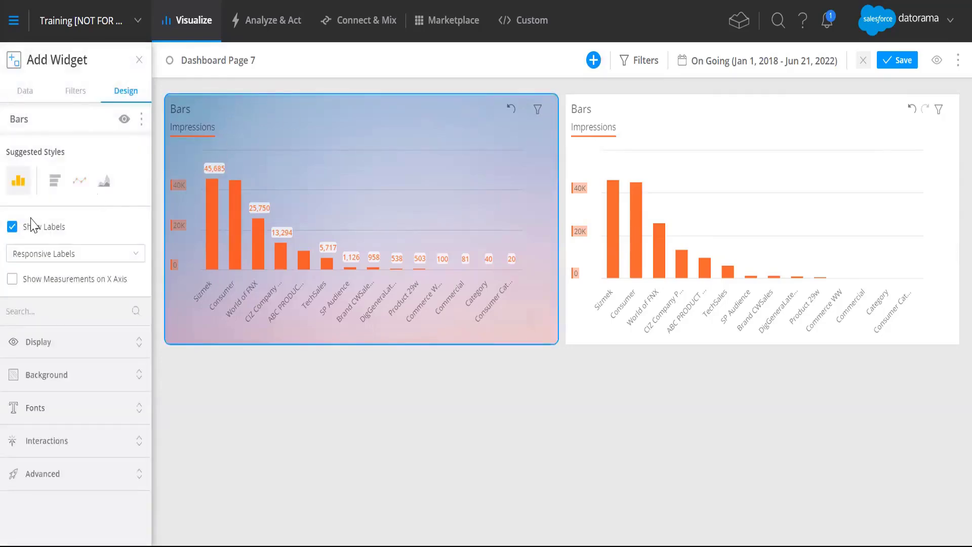
pyautogui.click(82, 183)
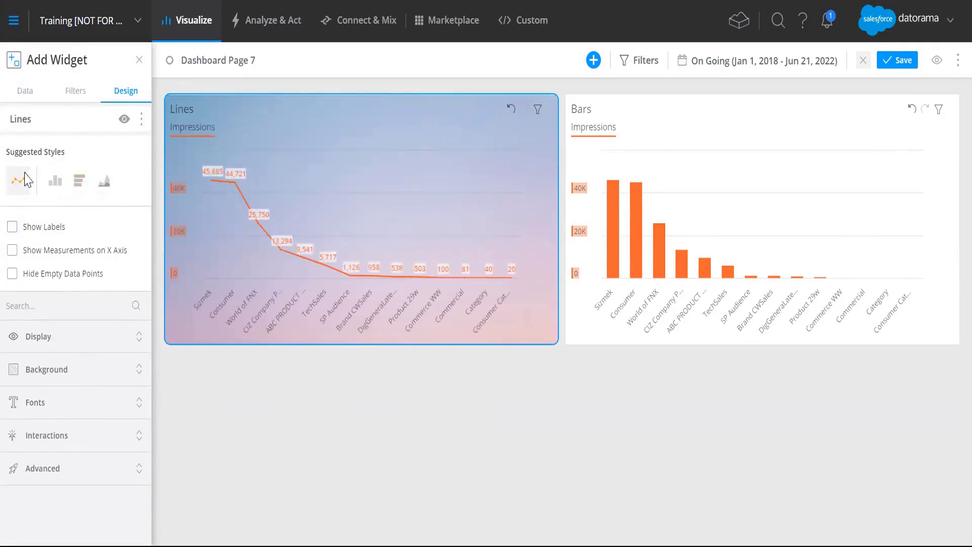
pyautogui.click(55, 183)
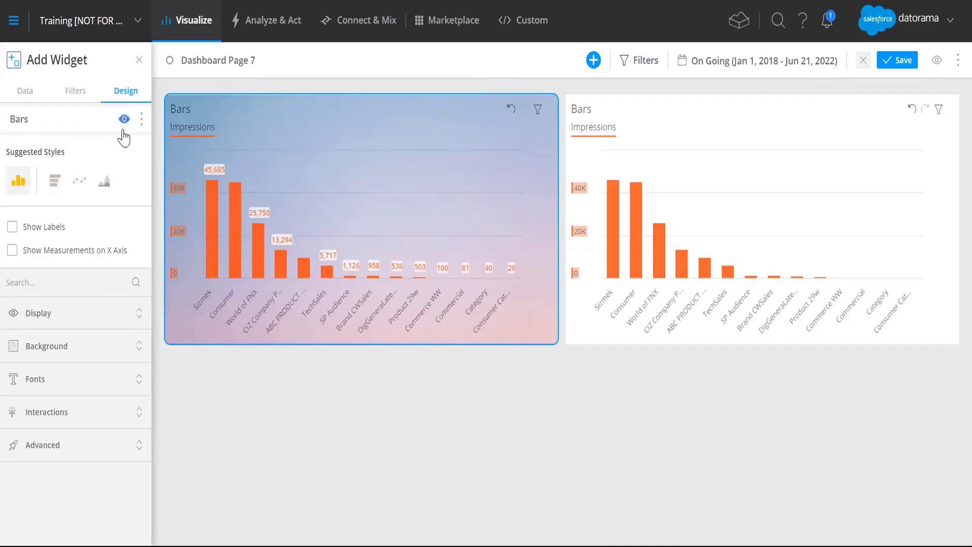
# - Examine the chart types offered in each widget category, including bars, lines, tables, pies, maps and bubbles
pyautogui.click(24, 96)
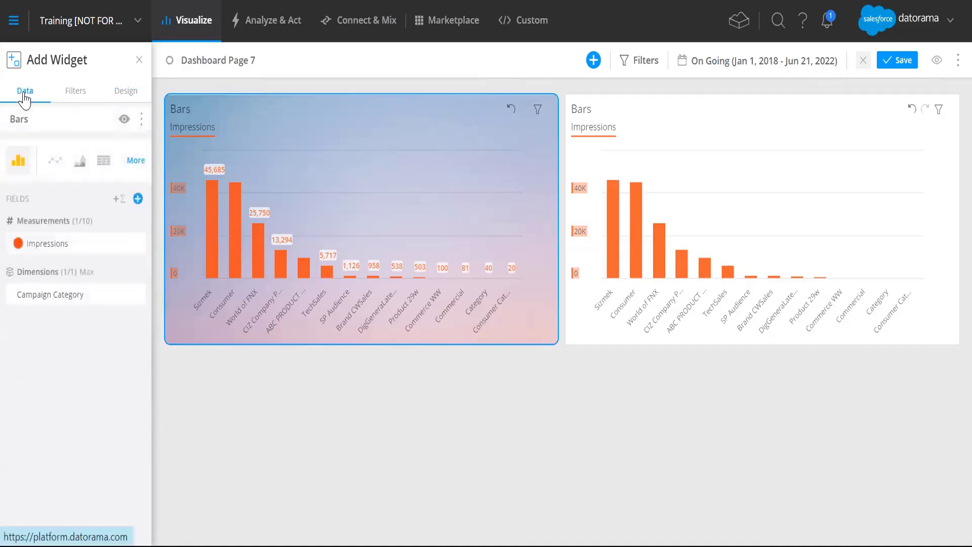
pyautogui.click(135, 163)
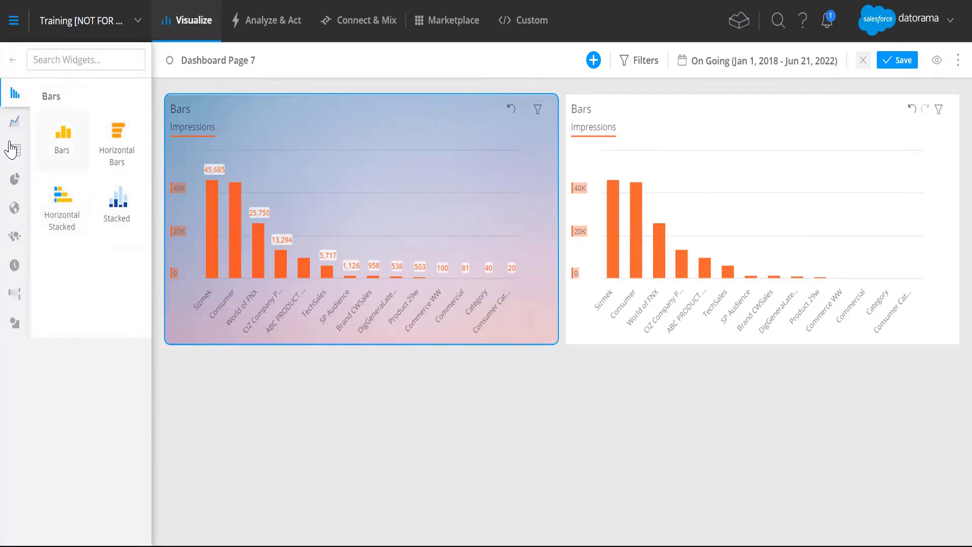
pyautogui.click(13, 122)
pyautogui.click(12, 152)
pyautogui.click(11, 183)
pyautogui.click(12, 235)
pyautogui.click(12, 207)
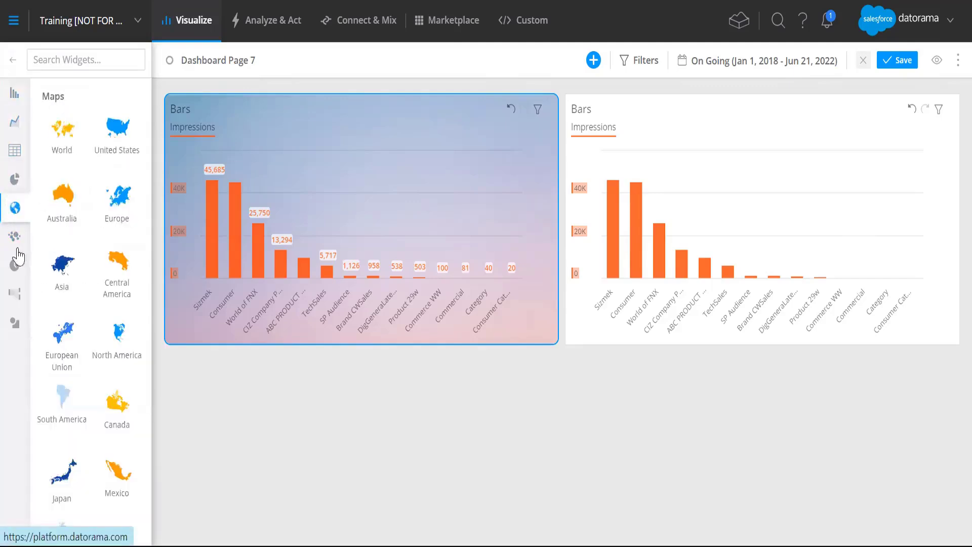
pyautogui.click(14, 237)
pyautogui.click(14, 266)
pyautogui.click(13, 294)
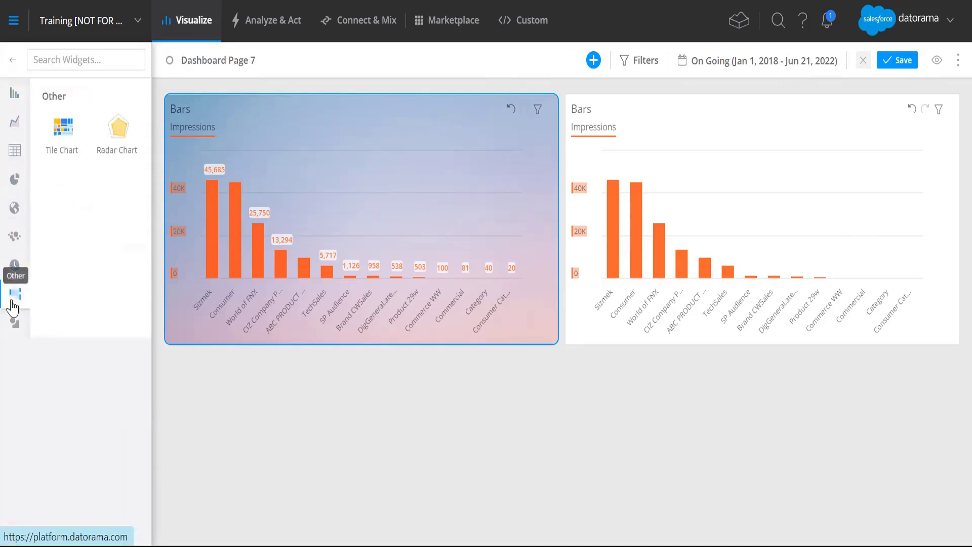
pyautogui.click(15, 322)
pyautogui.click(14, 98)
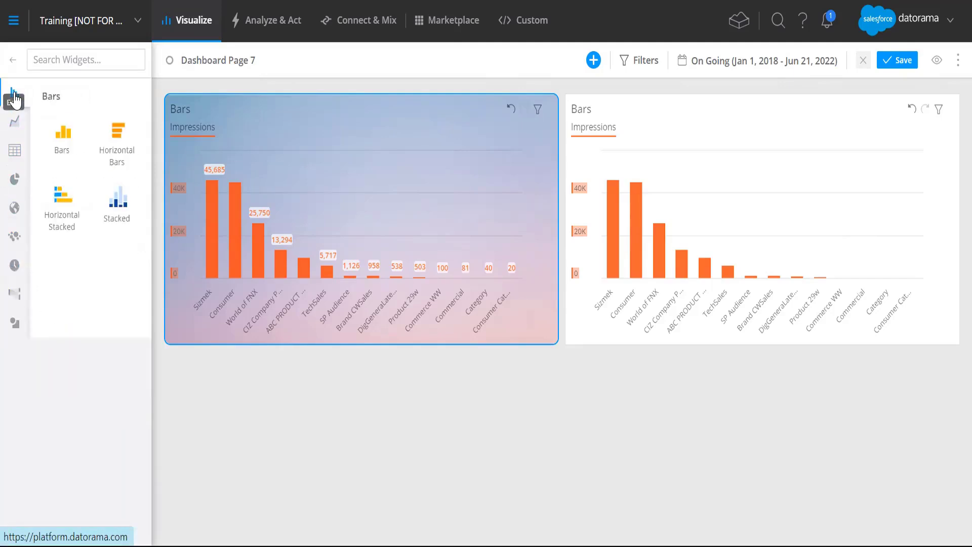
pyautogui.click(14, 125)
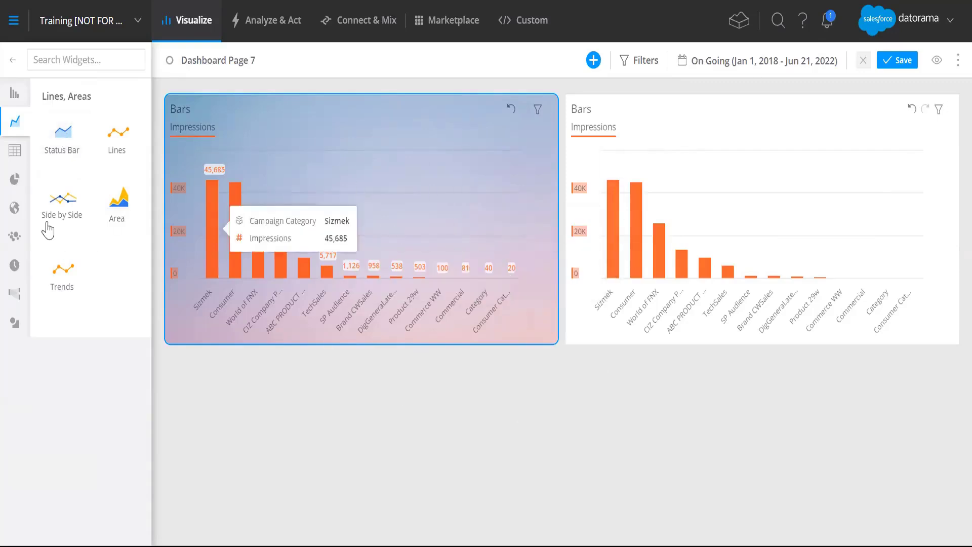
# - Review the filters and the interaction design options of the gradient-background Bars widget
pyautogui.click(248, 104)
pyautogui.click(77, 96)
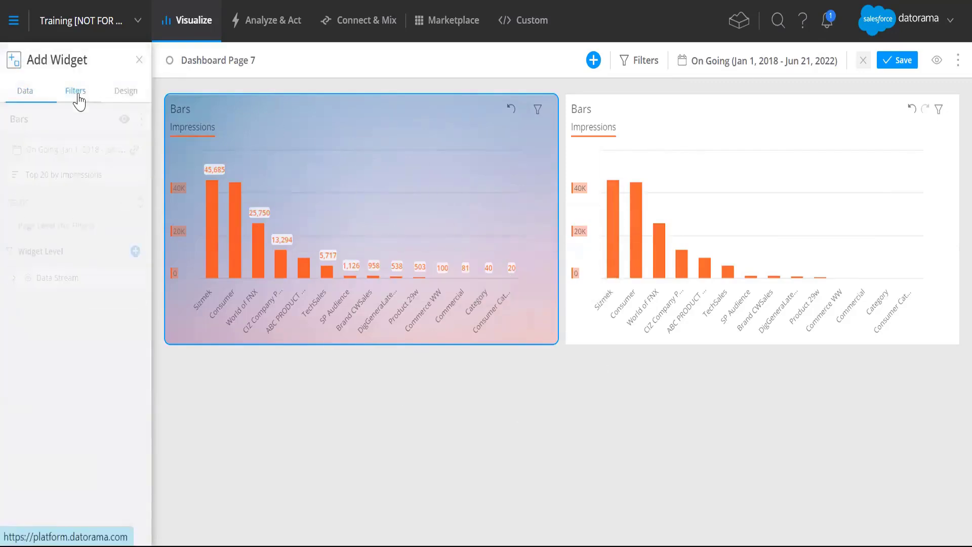
pyautogui.click(125, 91)
pyautogui.click(38, 424)
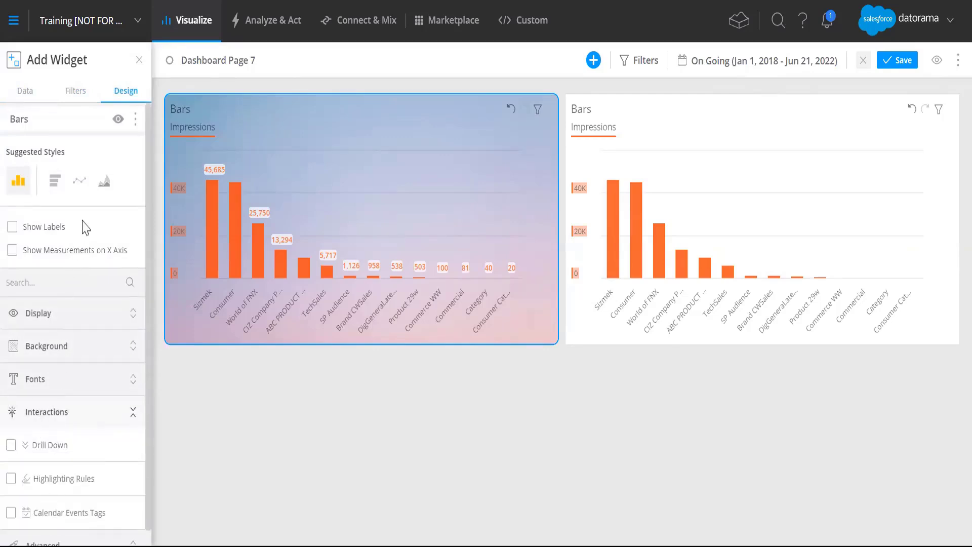
# - Compare the suggested styles on the white-background Bars widget and change it to Horizontal Bars
pyautogui.click(650, 109)
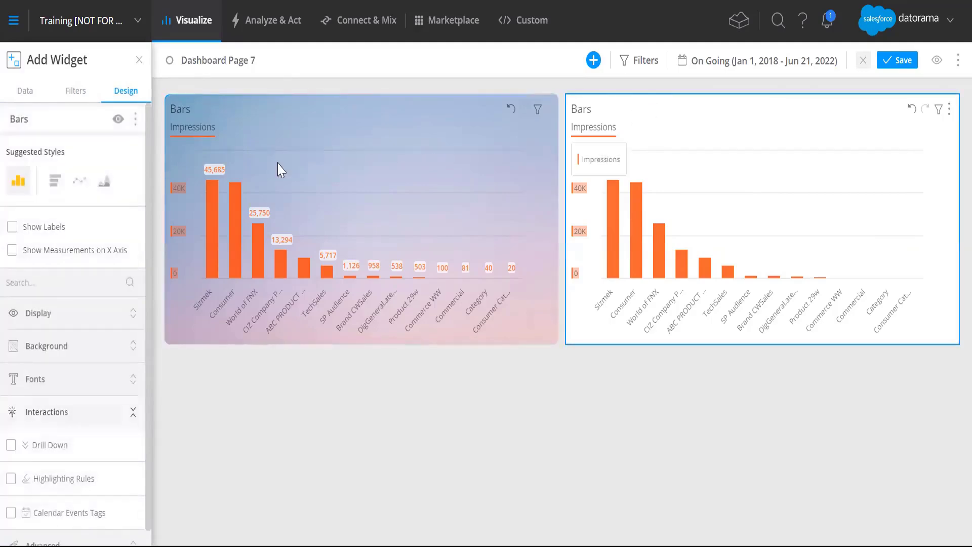
pyautogui.click(55, 181)
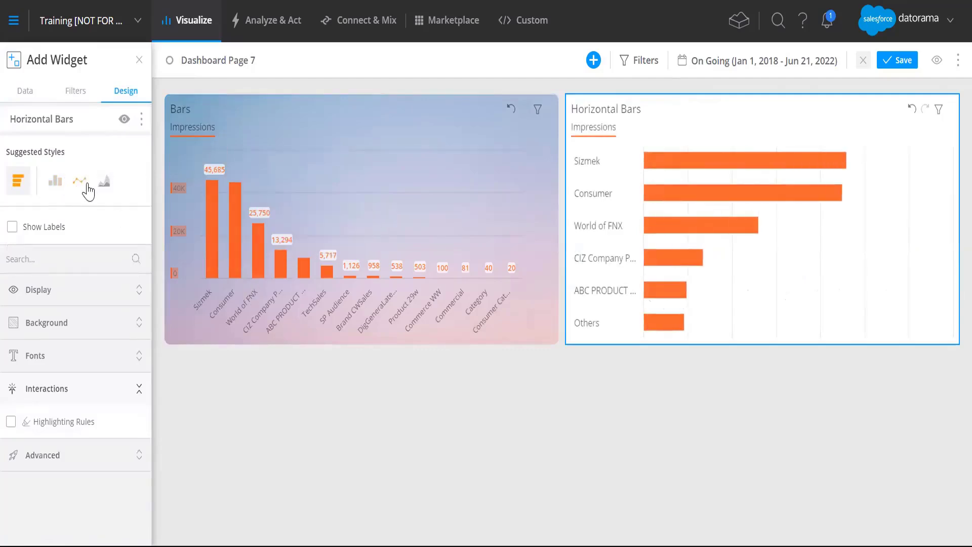
pyautogui.click(80, 181)
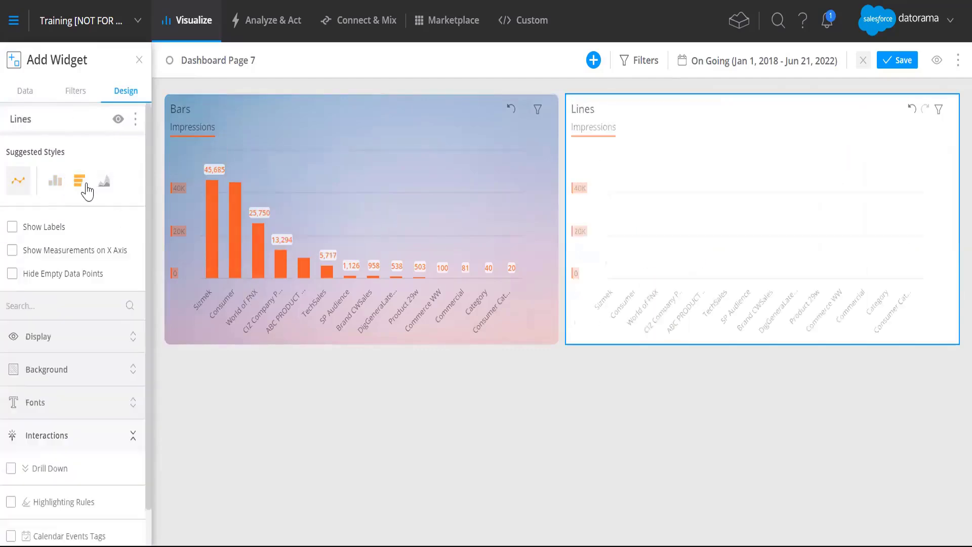
pyautogui.click(56, 183)
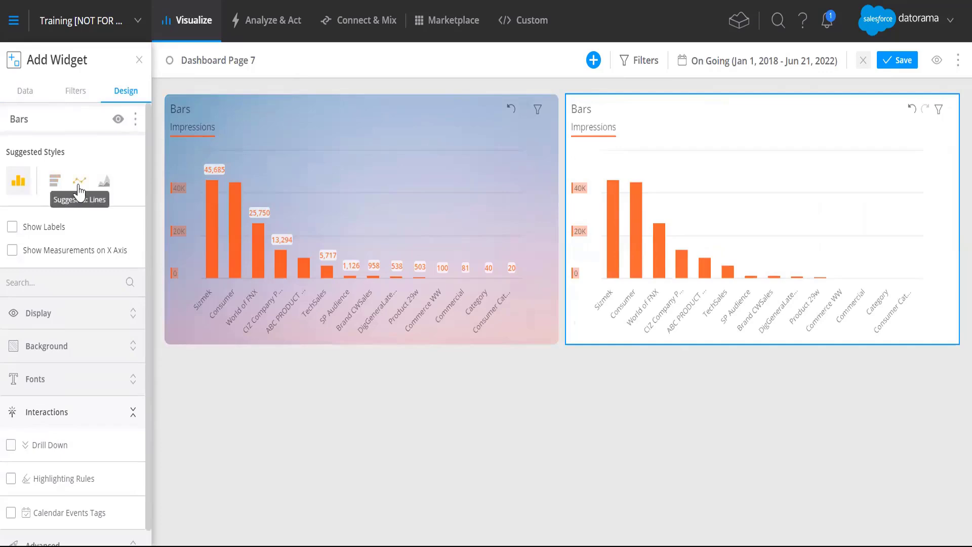
pyautogui.click(55, 182)
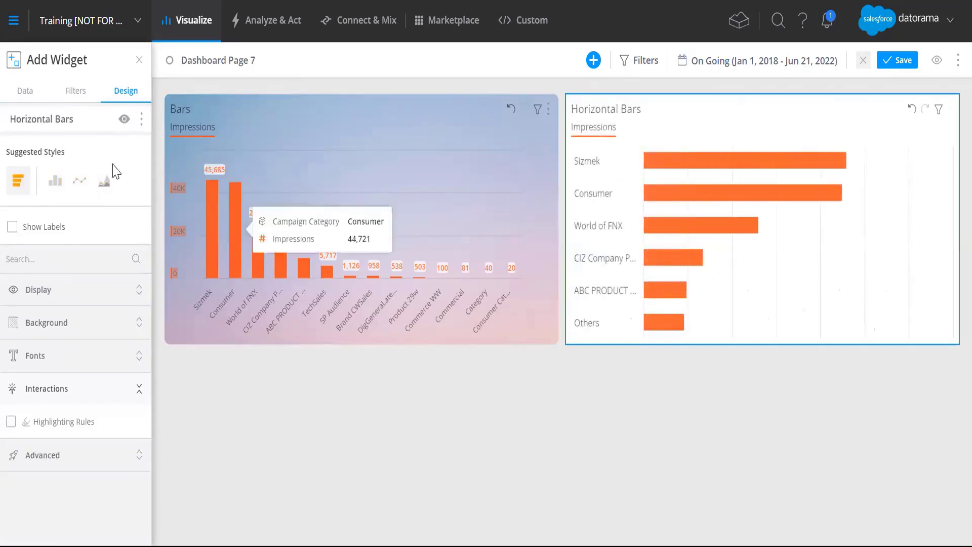
pyautogui.click(26, 91)
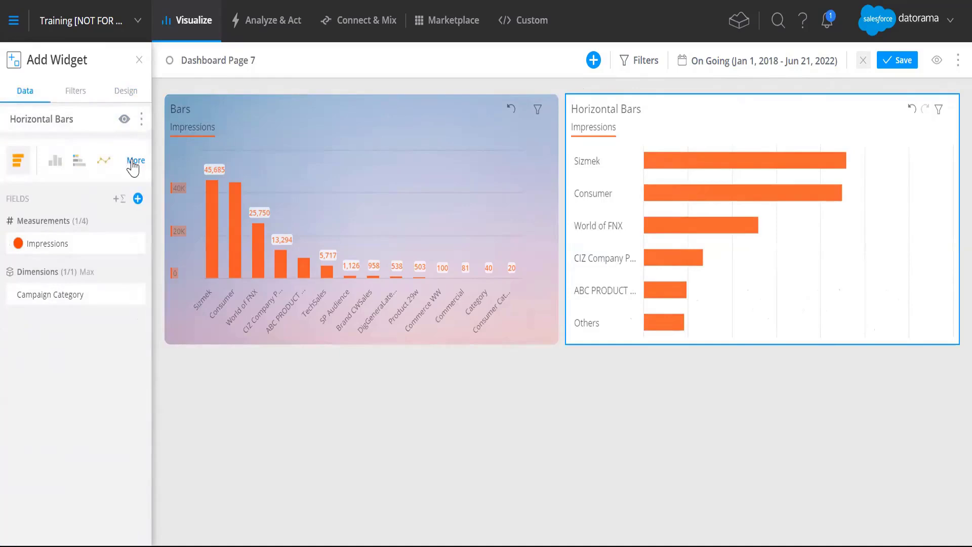
pyautogui.click(184, 87)
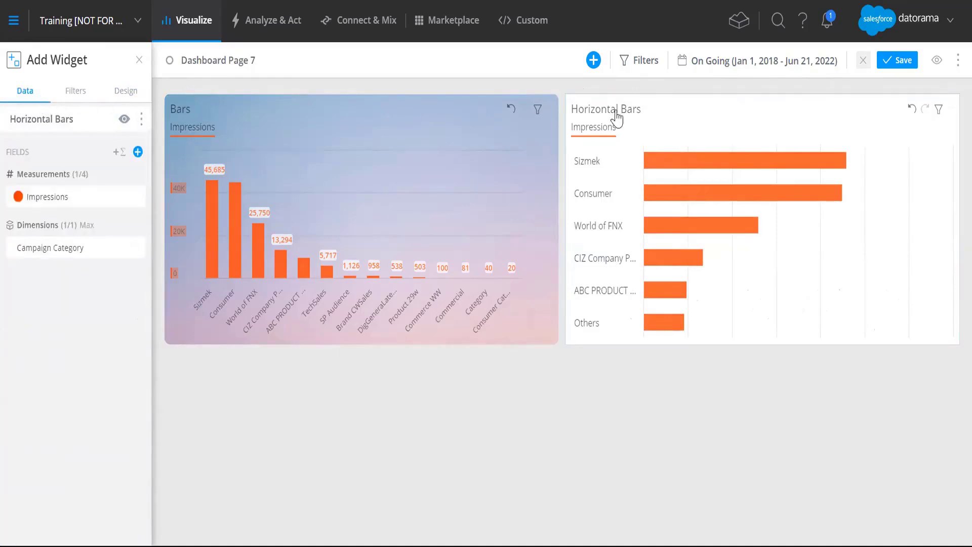
# - Add a Status Bar widget from the Lines, Areas chart types above the gradient-background Bars widget
pyautogui.click(592, 63)
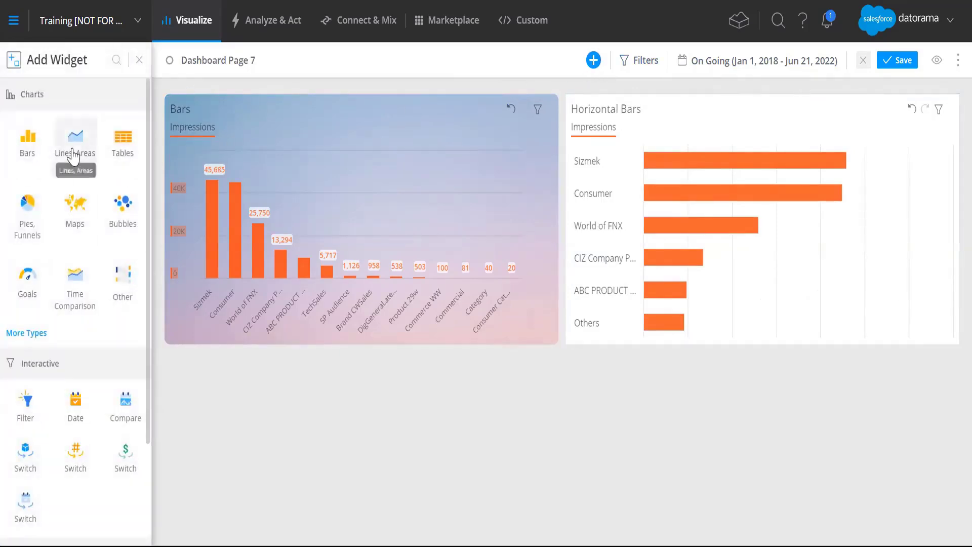
pyautogui.click(80, 135)
pyautogui.moveTo(216, 369); pyautogui.dragTo(217, 10)
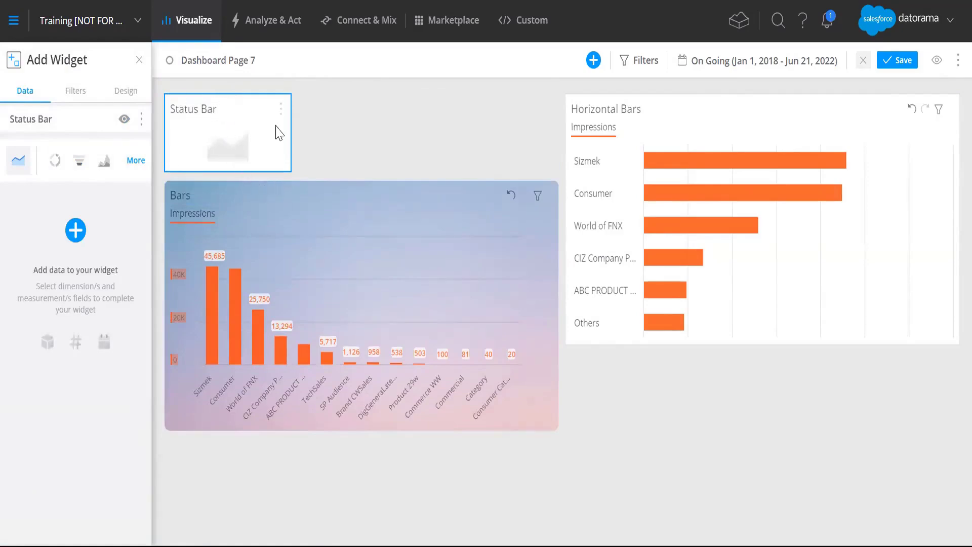
# - Find the Impressions measurement among all available fields and add it to the Status Bar widget
pyautogui.click(76, 231)
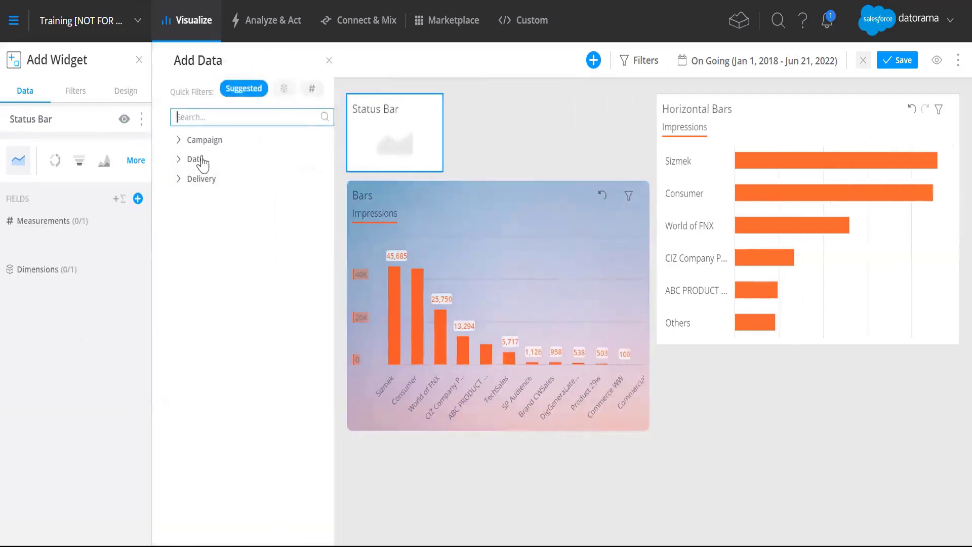
pyautogui.click(240, 96)
pyautogui.click(222, 118)
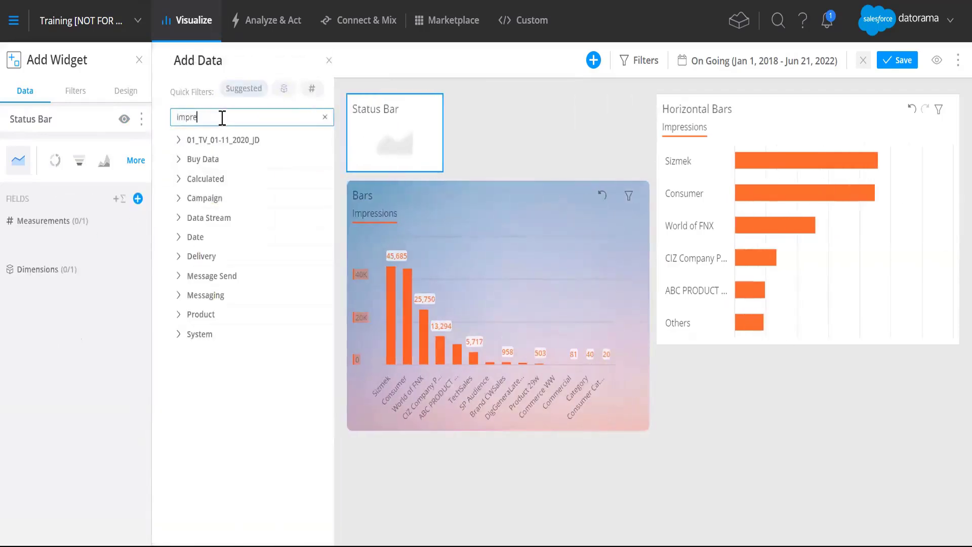
pyautogui.click(223, 159)
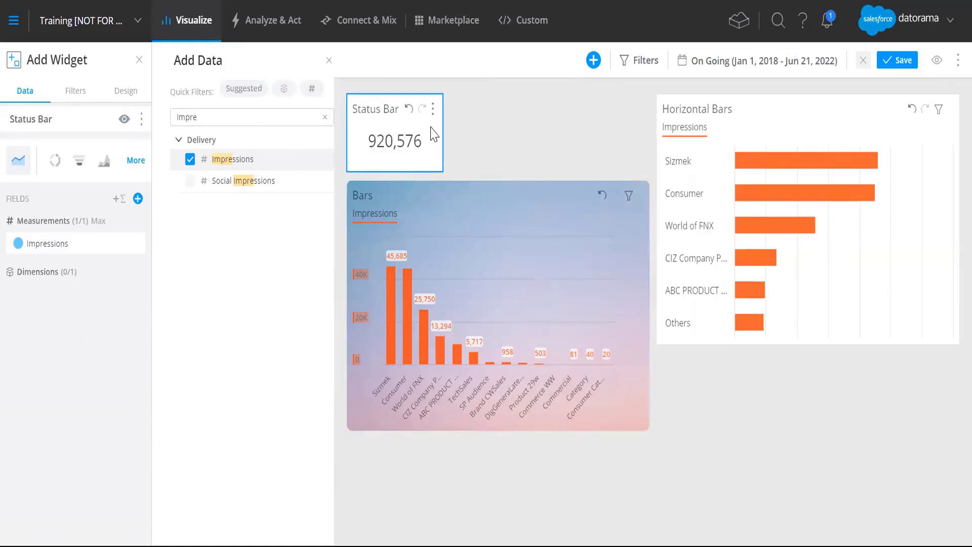
pyautogui.click(359, 96)
# - Enable a background image for the Status Bar widget and apply a dark photo from the Unsplash gallery
pyautogui.click(122, 96)
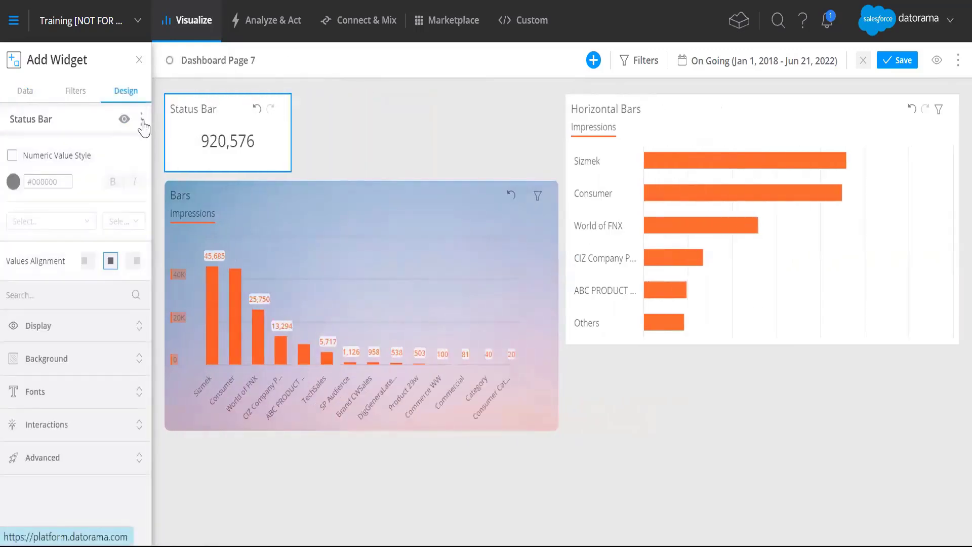
pyautogui.click(43, 326)
pyautogui.scroll(-2, 71, 387)
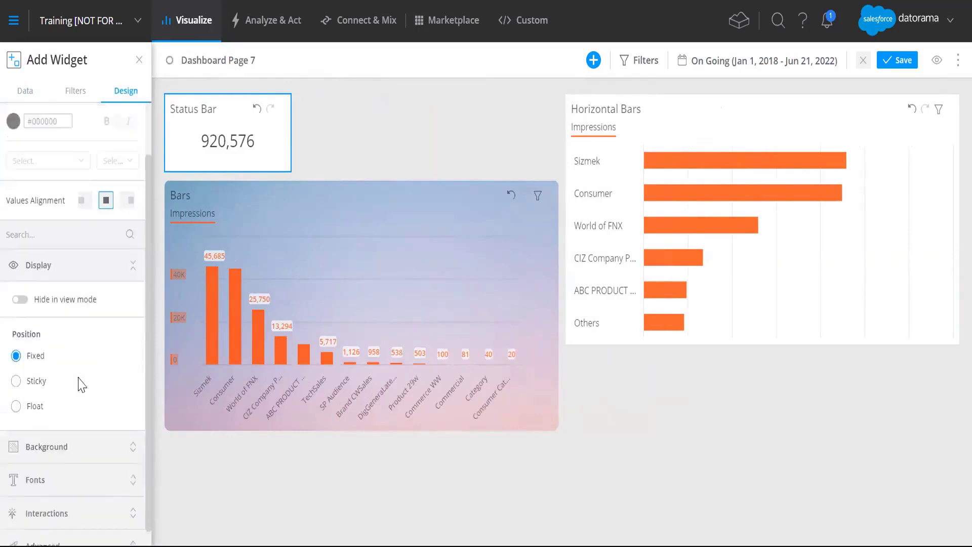
pyautogui.click(54, 425)
pyautogui.scroll(-5, 53, 423)
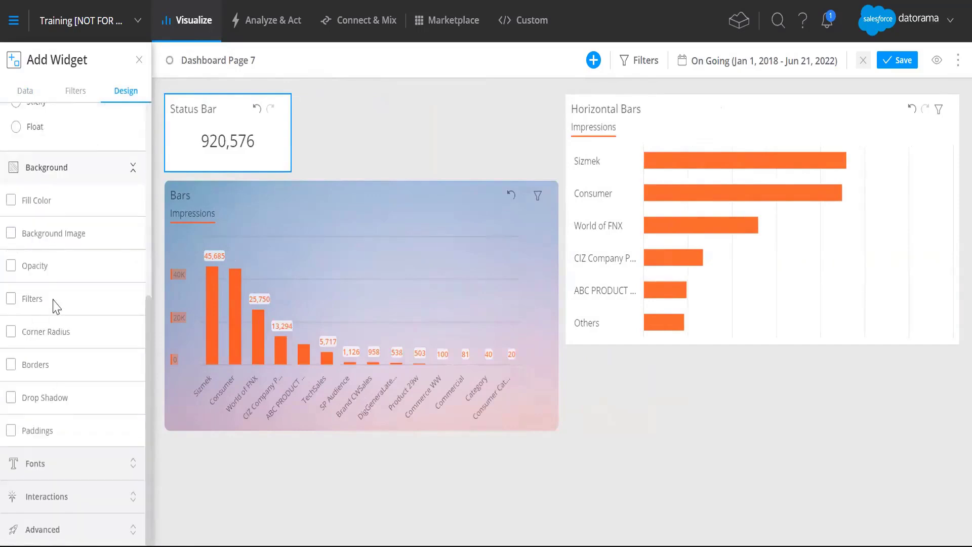
pyautogui.click(58, 238)
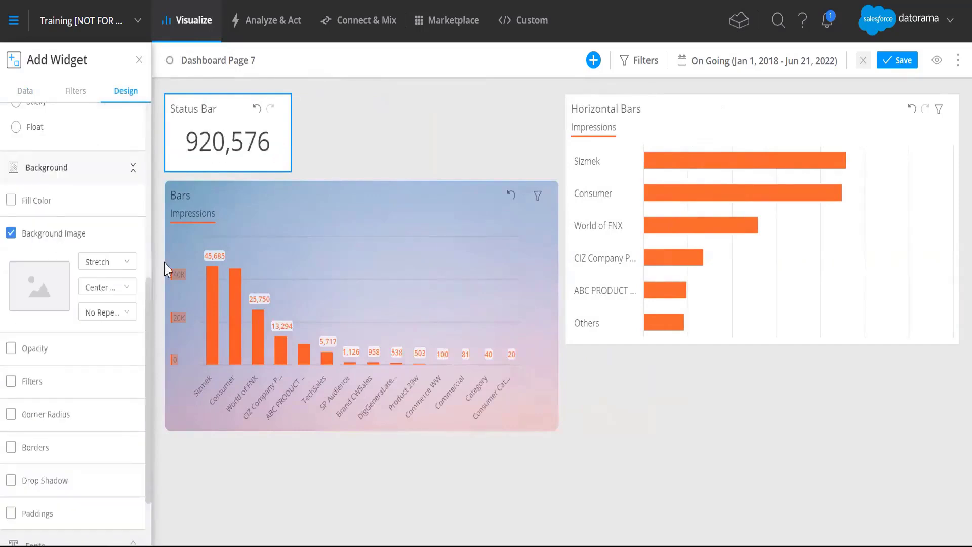
pyautogui.click(45, 297)
pyautogui.scroll(-5, 255, 332)
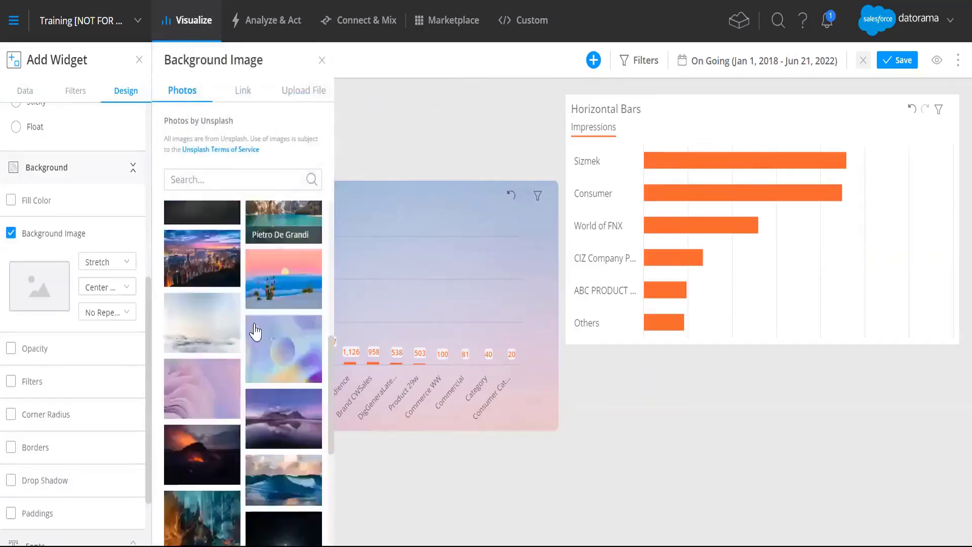
pyautogui.scroll(-4, 256, 330)
pyautogui.click(280, 326)
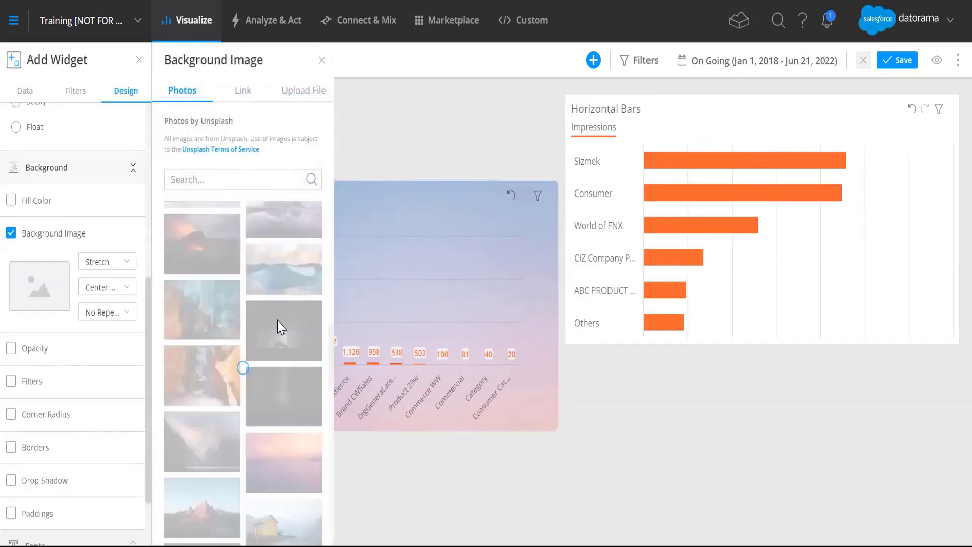
pyautogui.click(394, 164)
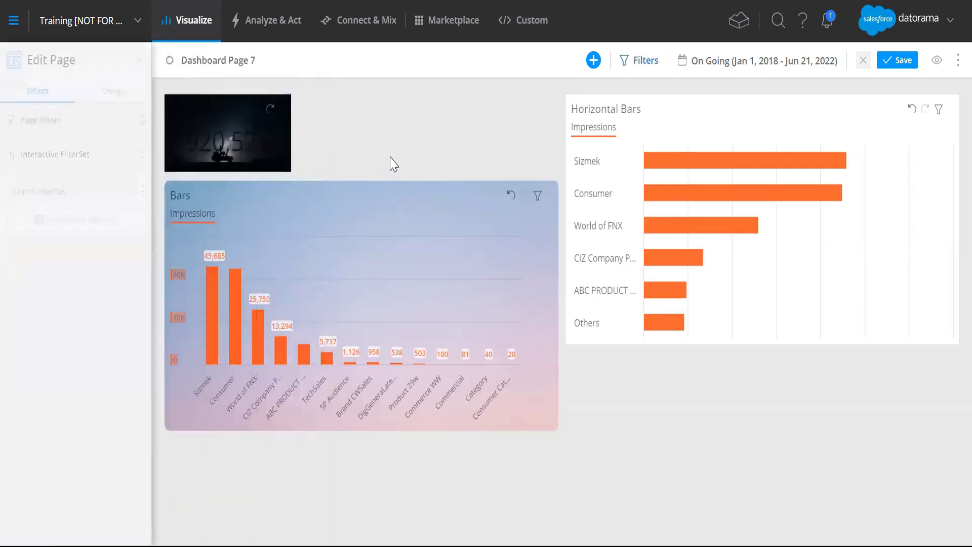
# - Remove the dark photo from the Status Bar widget's background image setting
pyautogui.click(192, 112)
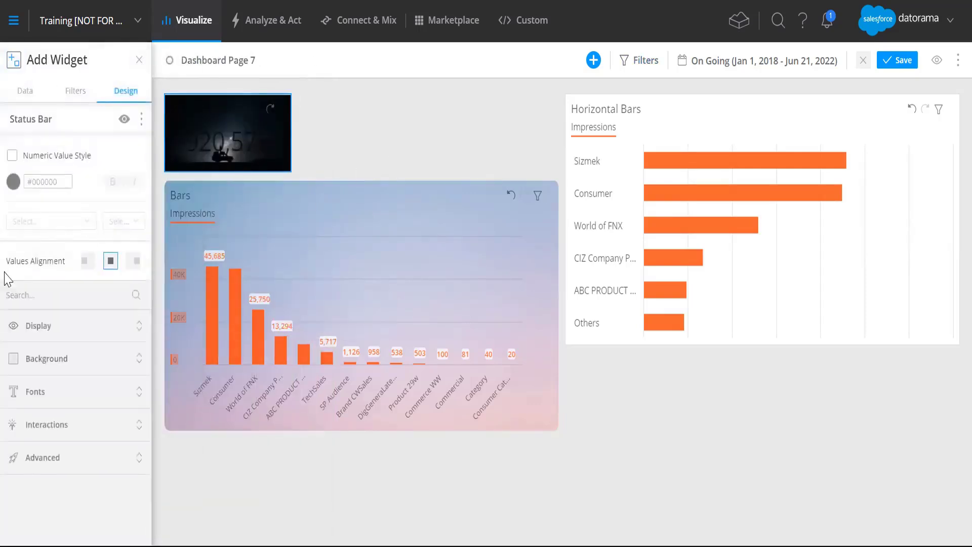
pyautogui.click(94, 364)
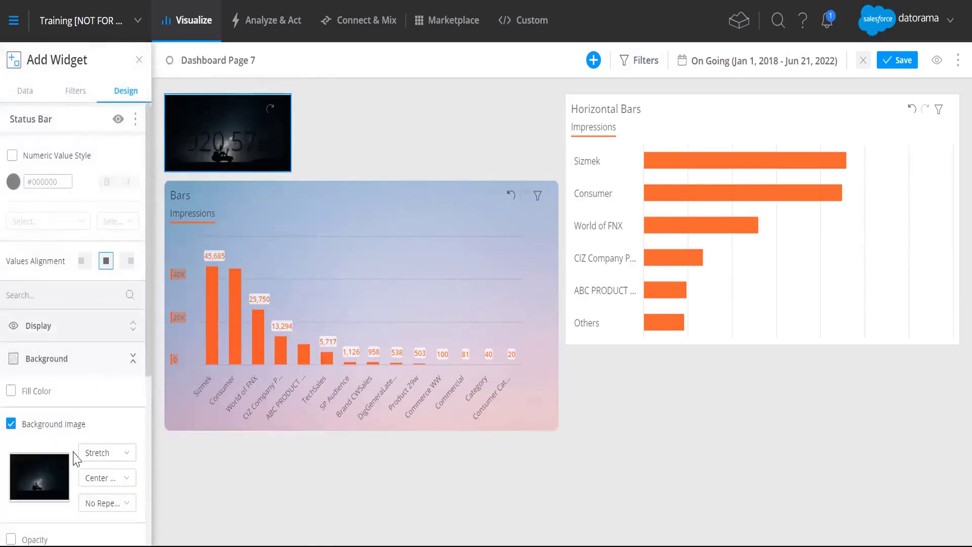
pyautogui.scroll(-4, 75, 458)
pyautogui.click(55, 312)
pyautogui.click(58, 310)
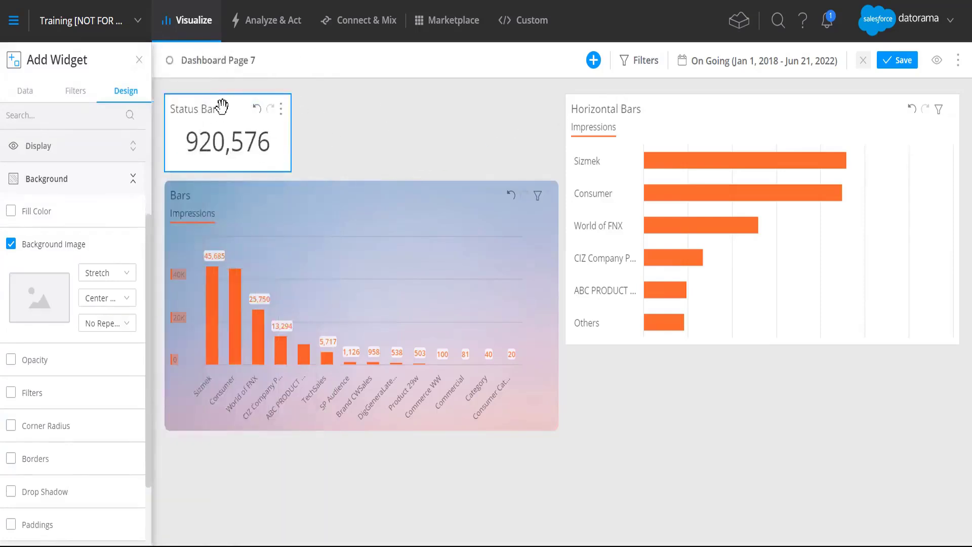
# - Add a widget-level Data Stream filter to the Status Bar widget, limiting its data to the list value TotalConnect (4)
pyautogui.click(69, 98)
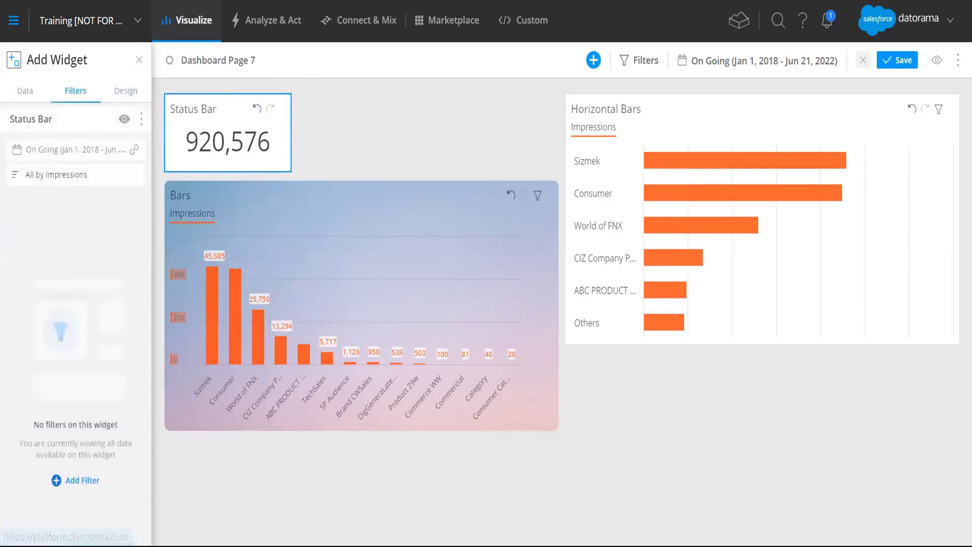
pyautogui.click(76, 480)
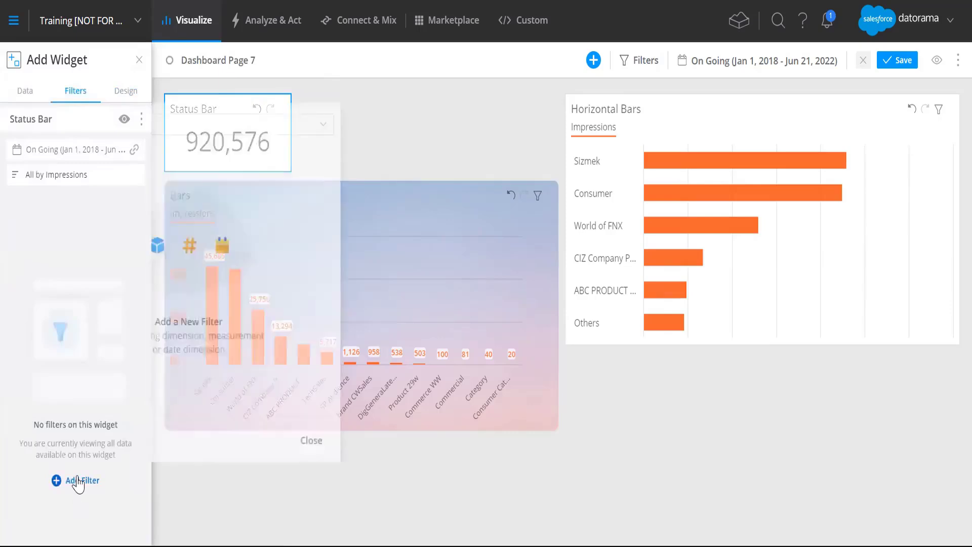
pyautogui.write('da')
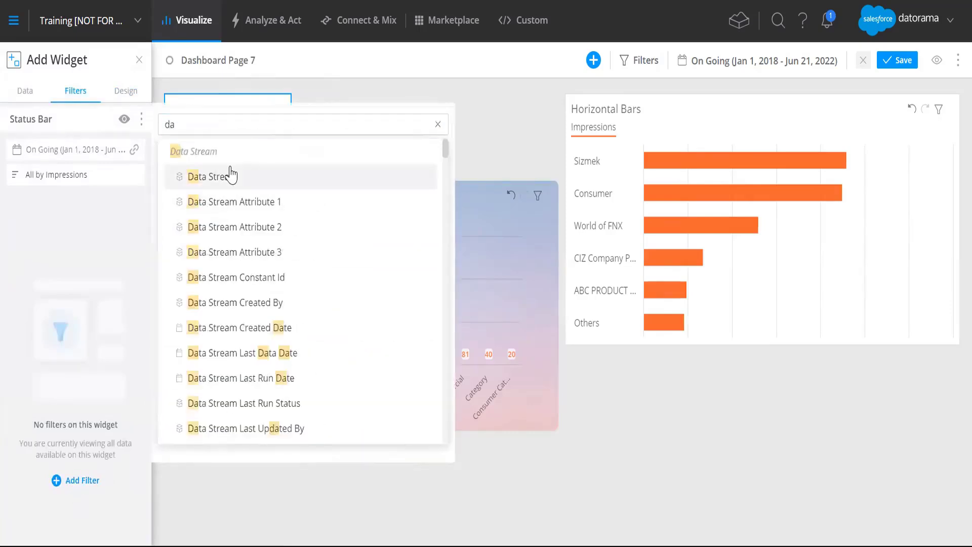
pyautogui.click(233, 173)
pyautogui.click(214, 199)
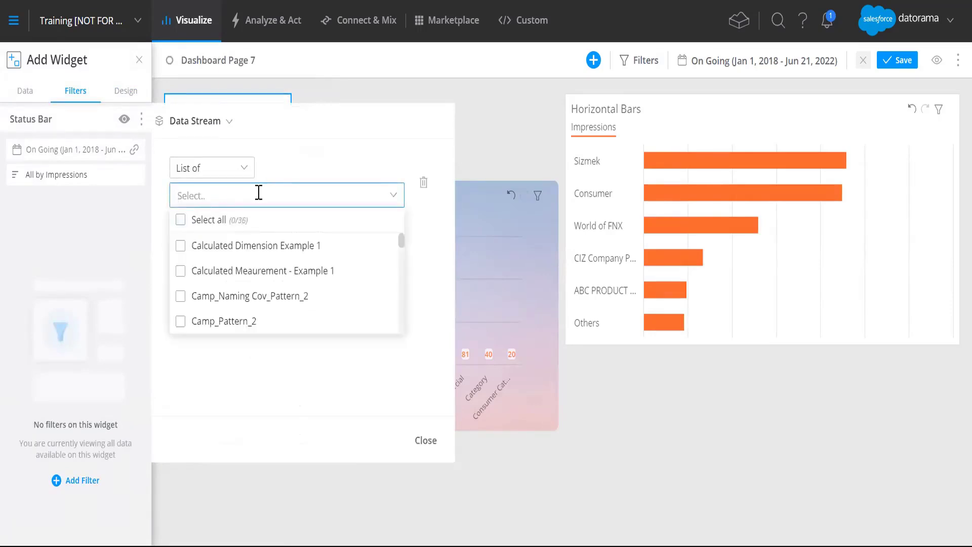
pyautogui.write('to')
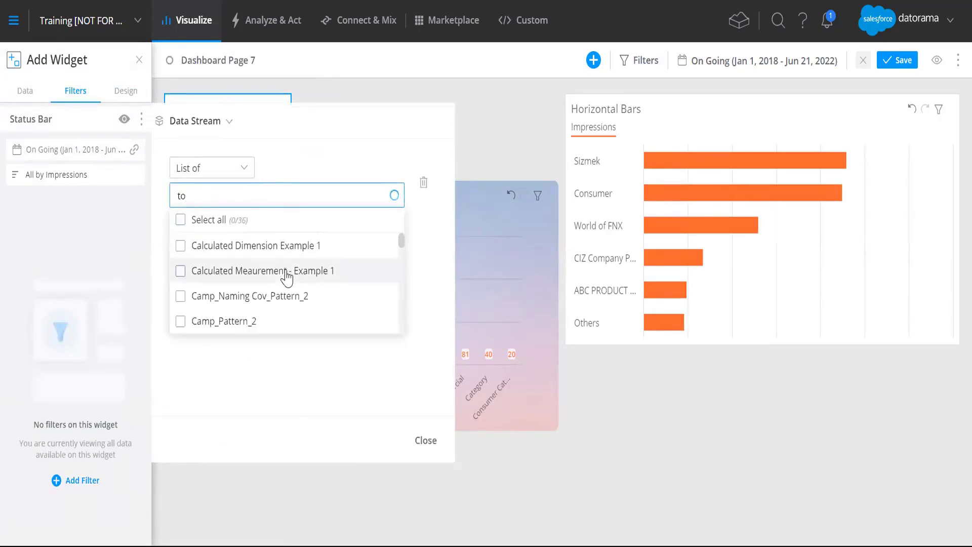
pyautogui.click(223, 321)
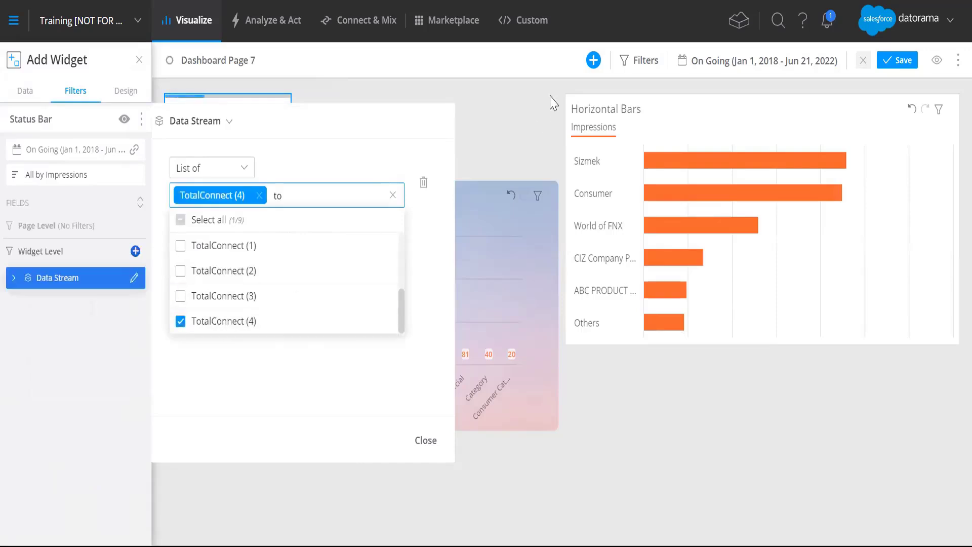
pyautogui.click(503, 120)
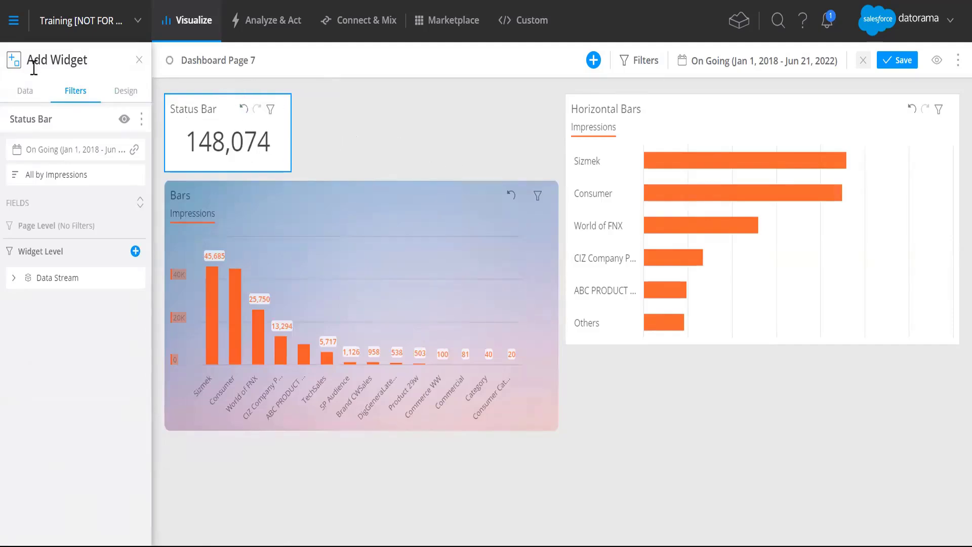
# - Add the Day dimension to the Status Bar widget and widen the widget to give its trend chart more room
pyautogui.click(26, 92)
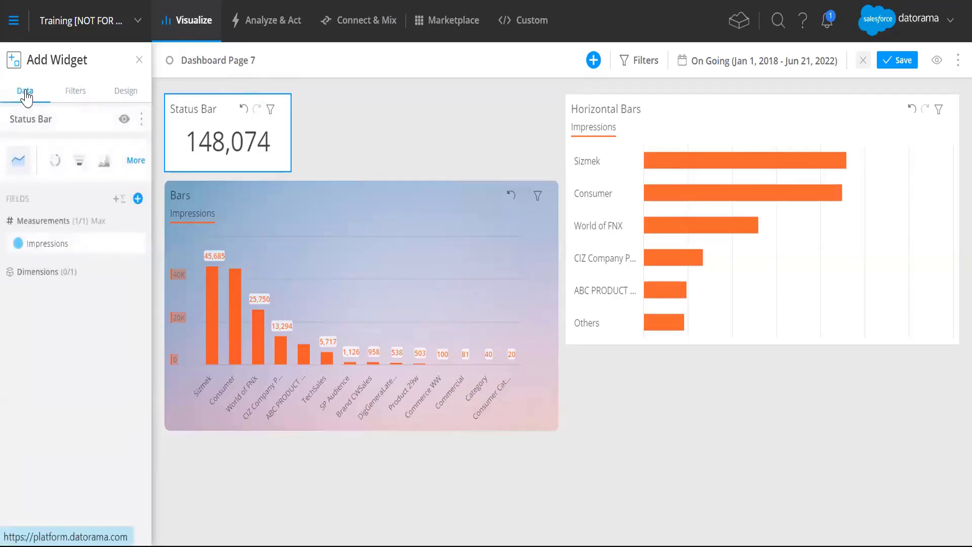
pyautogui.click(138, 198)
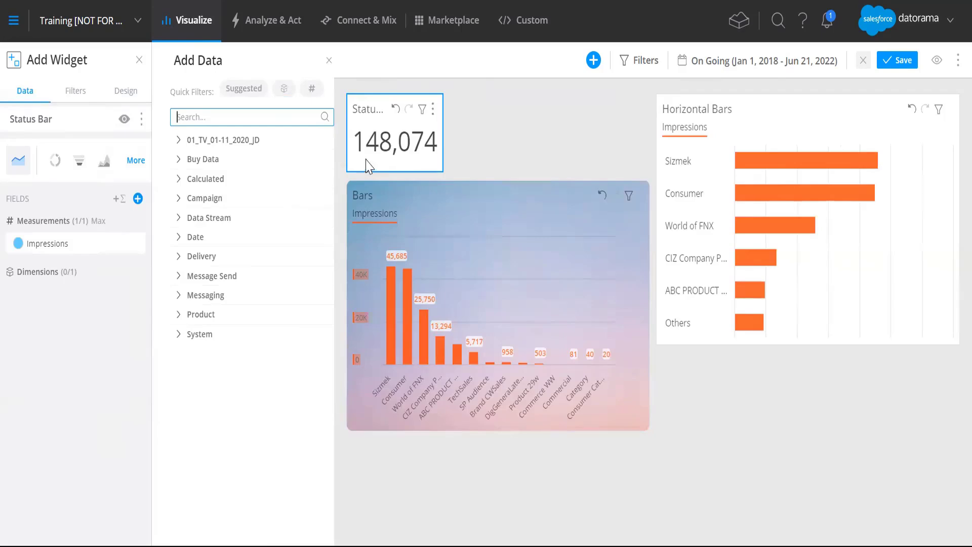
pyautogui.write('day')
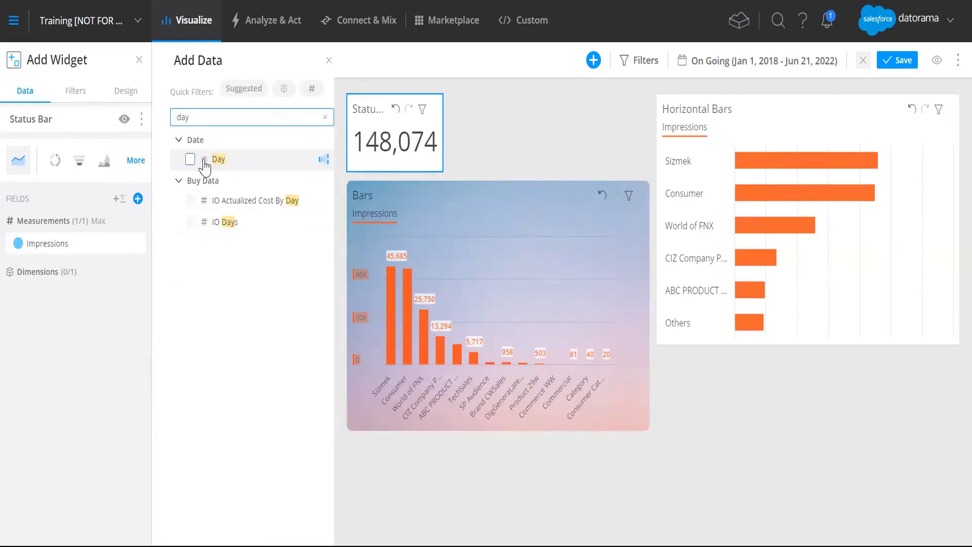
pyautogui.click(204, 161)
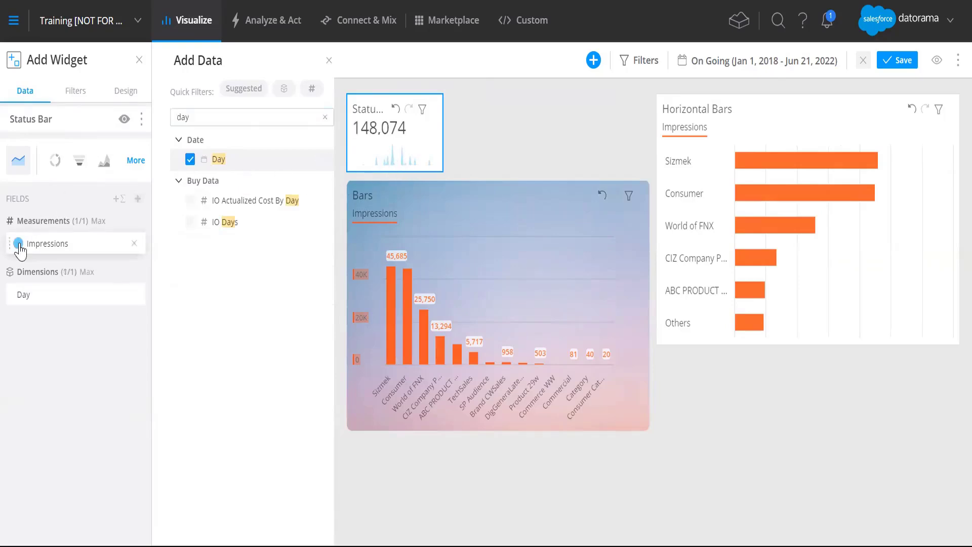
pyautogui.moveTo(393, 166)
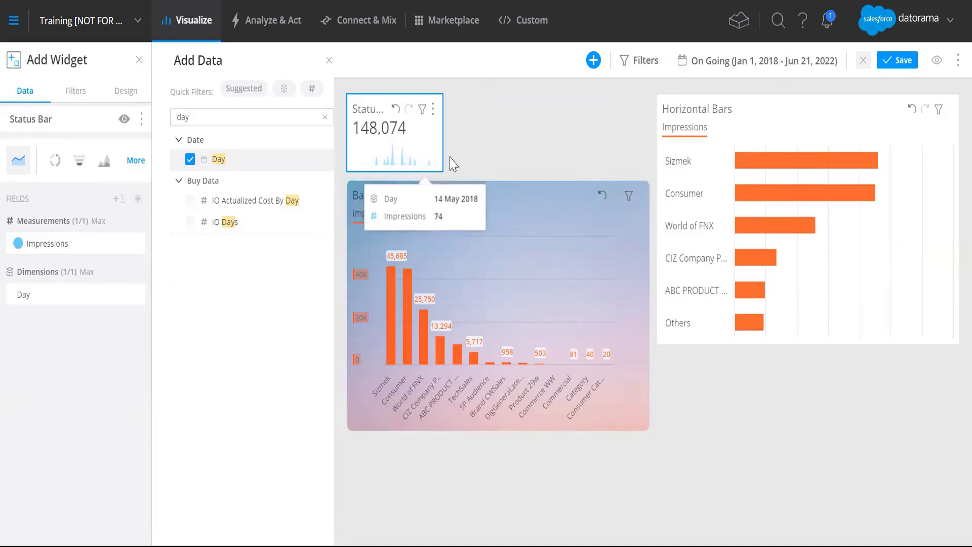
pyautogui.moveTo(442, 144); pyautogui.dragTo(496, 139)
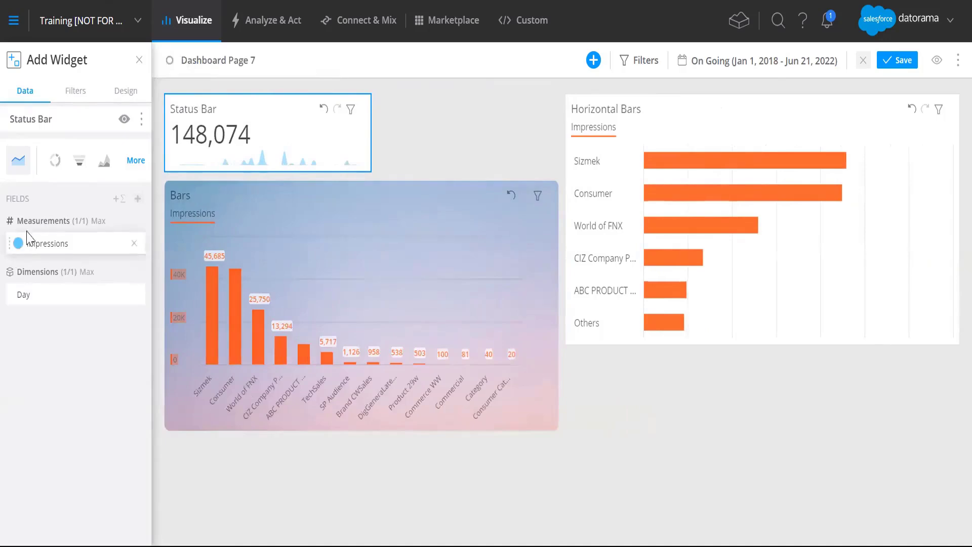
# - Change the colour of the Impressions measurement in the Status Bar widget to orange-red (#f54828)
pyautogui.click(56, 244)
pyautogui.click(173, 230)
pyautogui.click(234, 394)
pyautogui.click(230, 398)
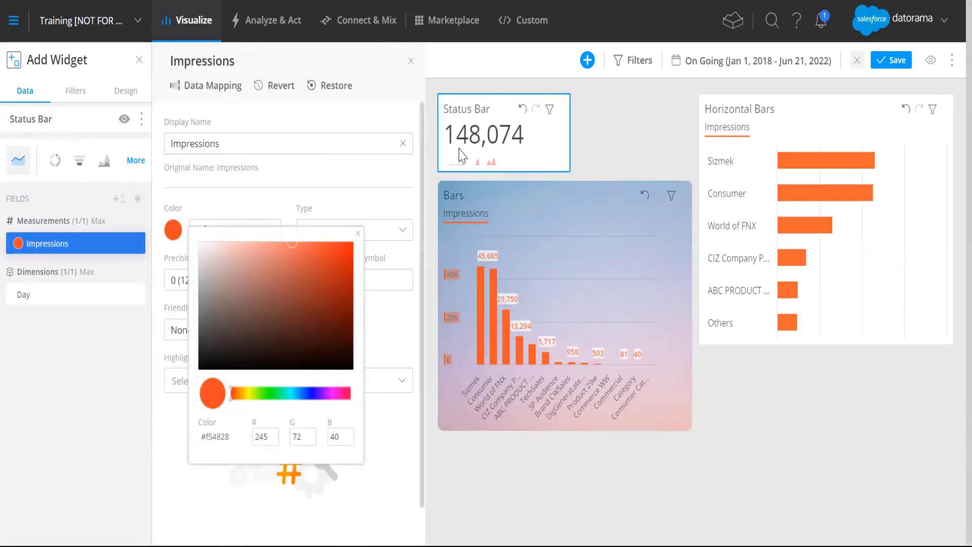
pyautogui.click(617, 159)
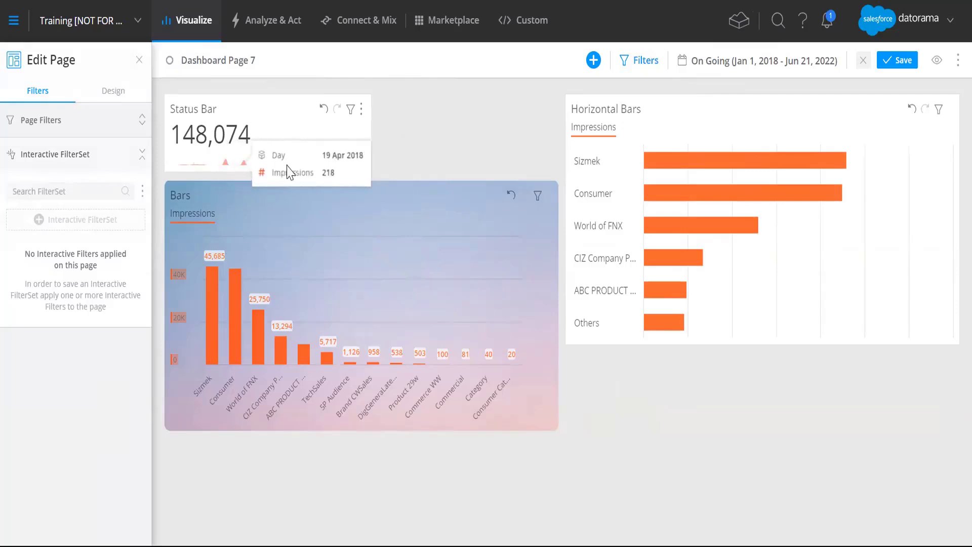
# - Apply the blue-to-pink gradient sky photo from the Unsplash gallery as the Status Bar widget's background image, matching the Bars widget below
pyautogui.click(284, 106)
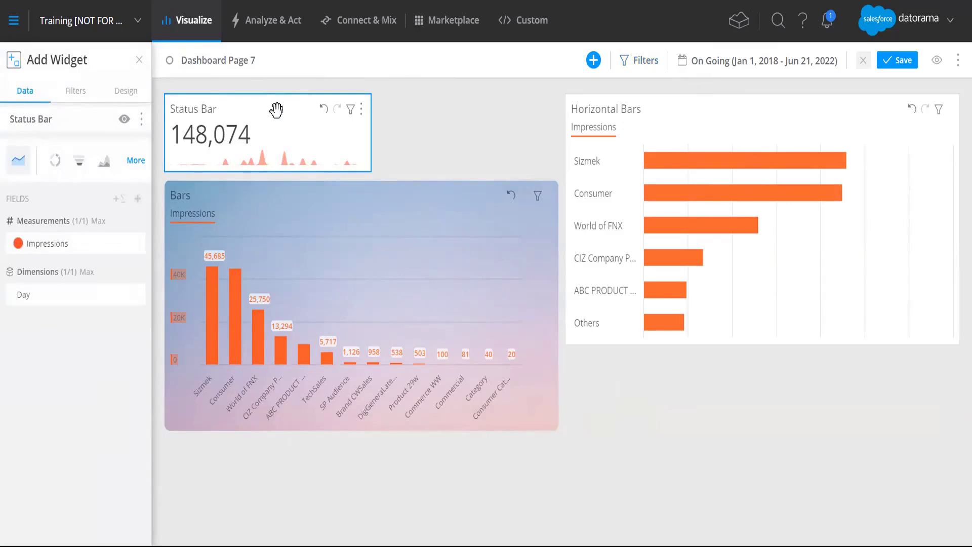
pyautogui.click(76, 92)
pyautogui.click(17, 101)
pyautogui.click(76, 96)
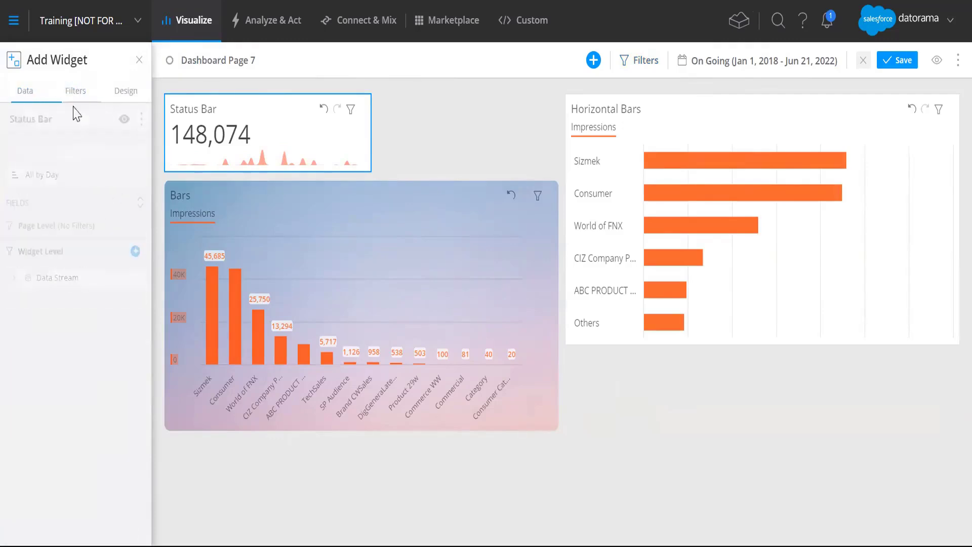
pyautogui.click(124, 94)
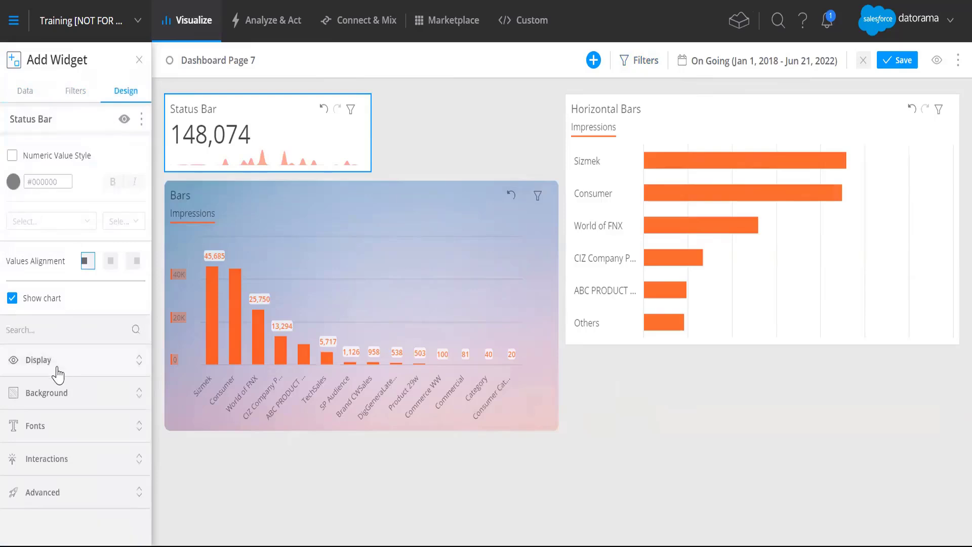
pyautogui.click(45, 396)
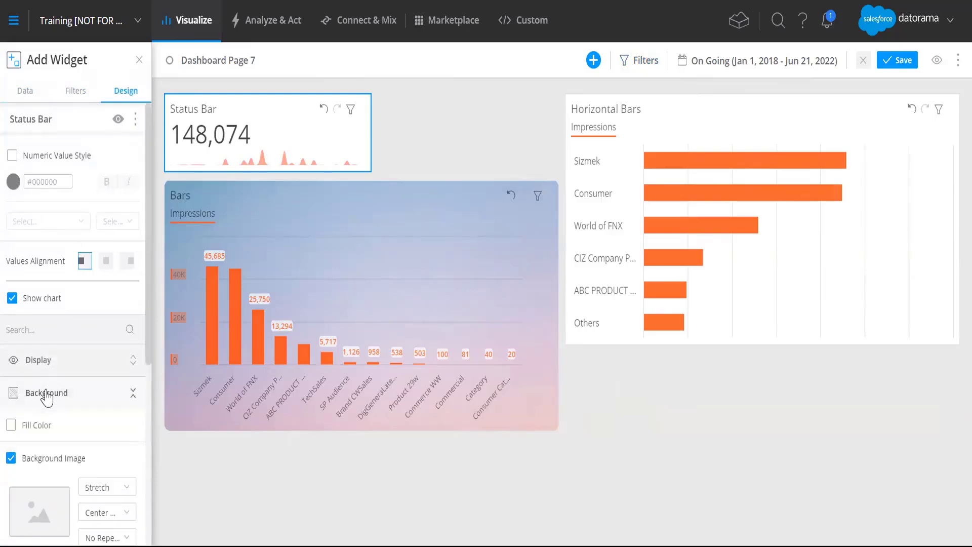
pyautogui.scroll(-5, 47, 395)
pyautogui.click(56, 250)
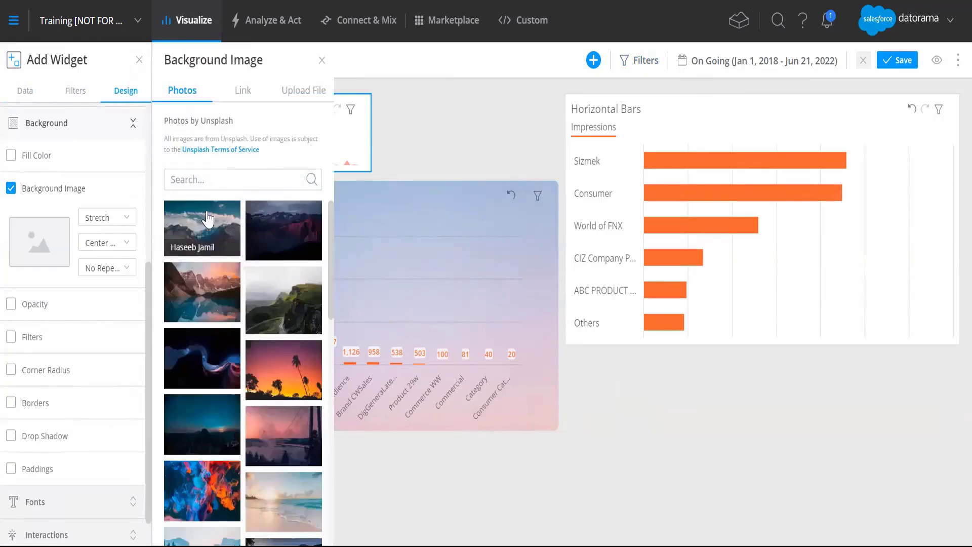
pyautogui.scroll(-5, 245, 322)
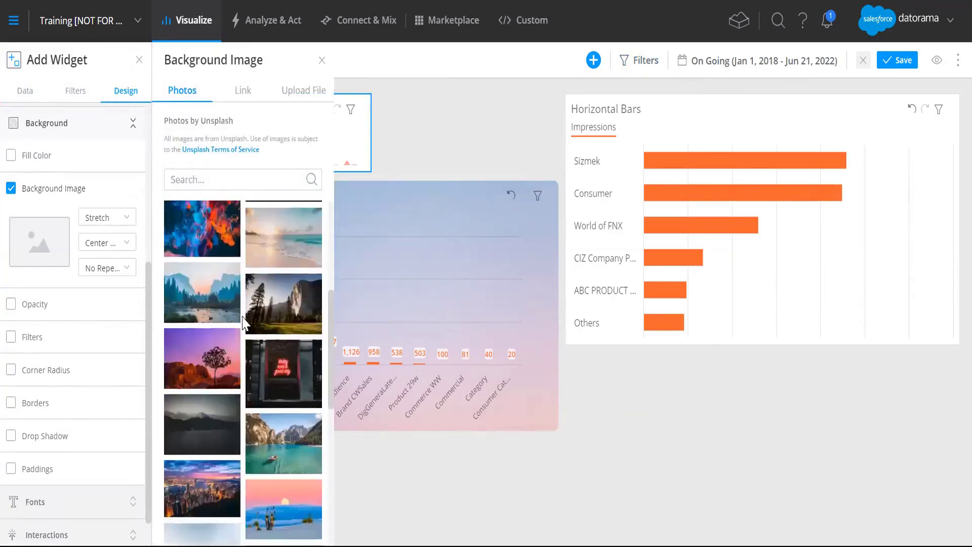
pyautogui.scroll(-5, 243, 322)
pyautogui.scroll(-10, 243, 323)
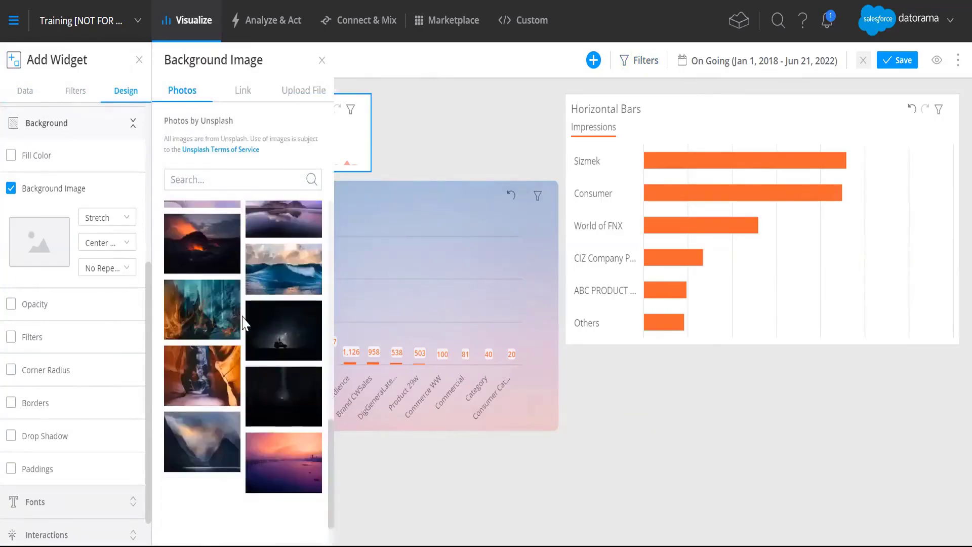
pyautogui.scroll(-3, 243, 322)
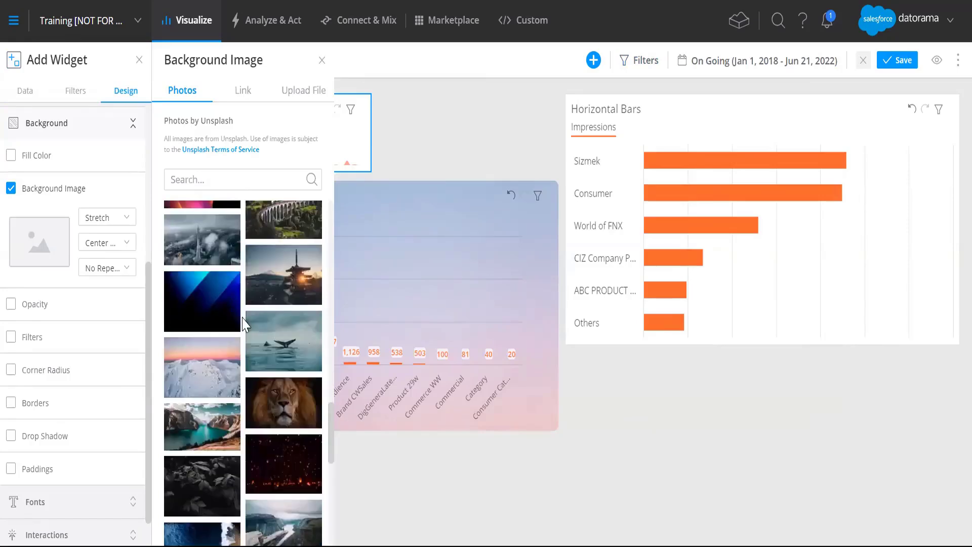
pyautogui.scroll(-10, 243, 323)
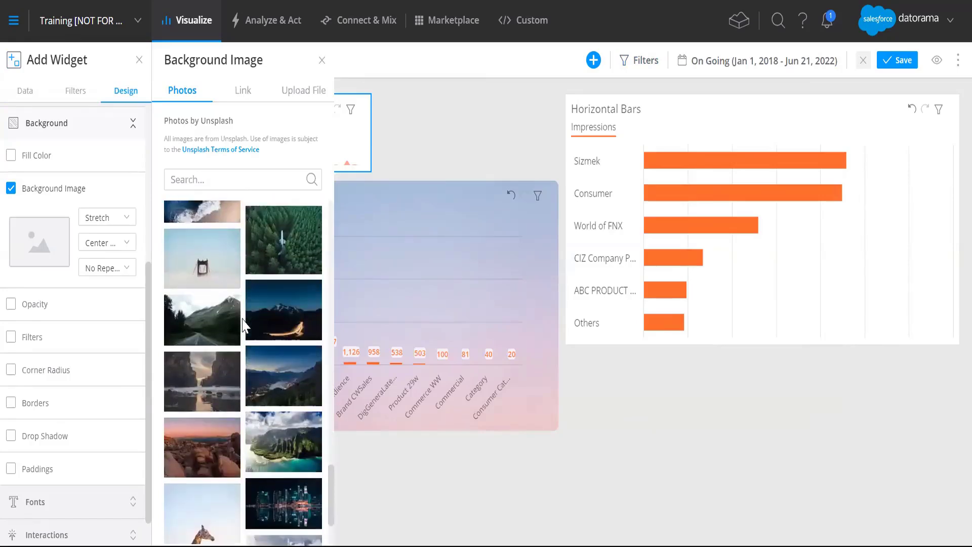
pyautogui.click(278, 448)
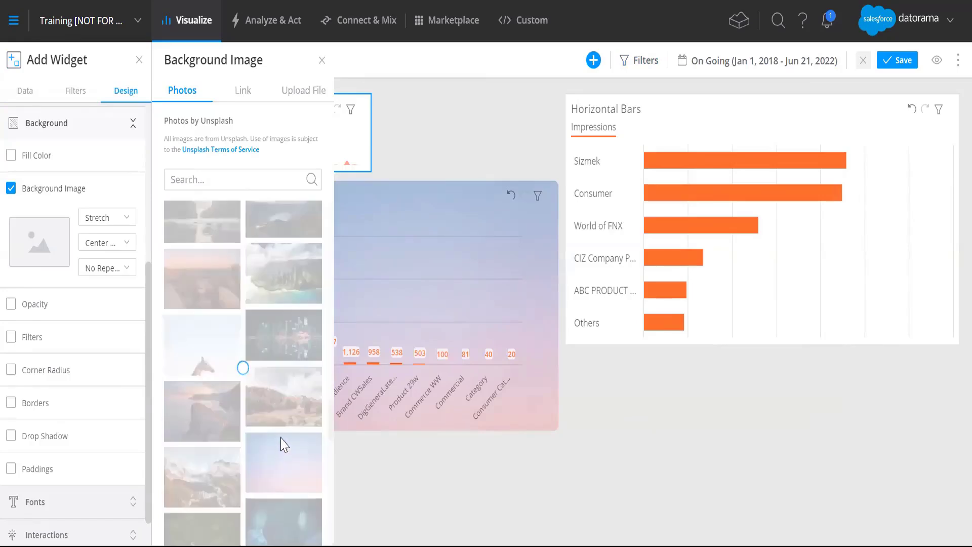
pyautogui.click(428, 136)
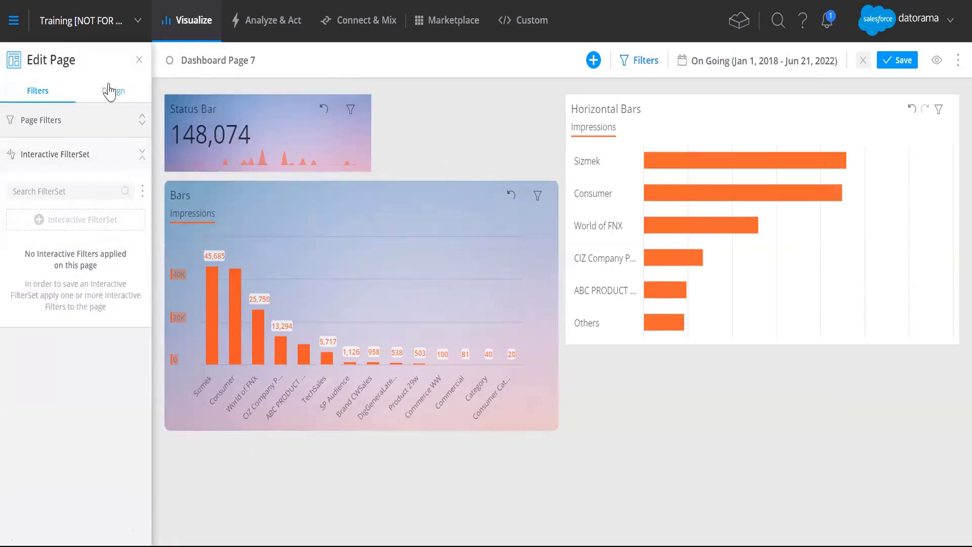
# - Open the selection of widget types for adding another widget to the page
pyautogui.click(593, 60)
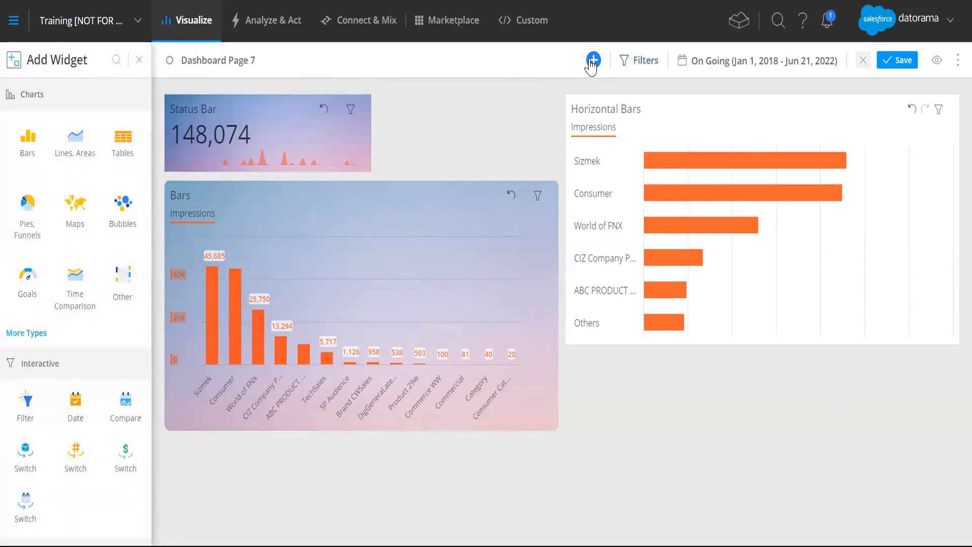